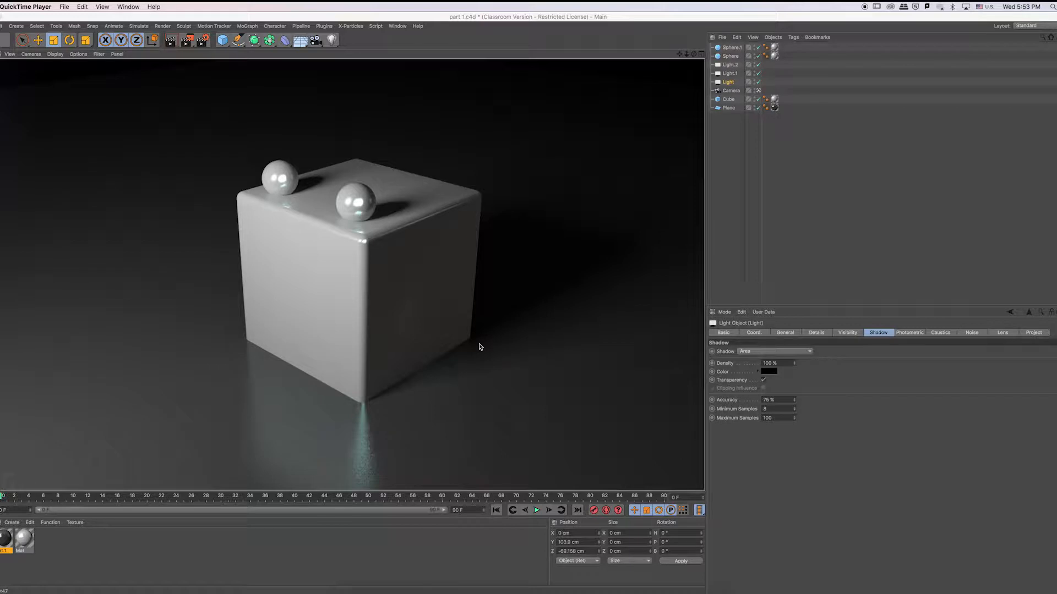
# Examine the whole scene from outside the camera view, including the plane, the cube and the surrounding lights
pyautogui.click(538, 299)
pyautogui.scroll(3, 515, 283)
pyautogui.scroll(-5, 515, 283)
pyautogui.keyDown('alt'); pyautogui.moveTo(521, 257); pyautogui.dragTo(520, 269, button='middle'); pyautogui.keyUp('alt')
pyautogui.scroll(-1, 508, 300)
pyautogui.scroll(3, 510, 300)
pyautogui.scroll(-5, 509, 300)
pyautogui.keyDown('alt'); pyautogui.moveTo(509, 287); pyautogui.dragTo(488, 271, button='middle'); pyautogui.keyUp('alt')
pyautogui.keyDown('alt'); pyautogui.moveTo(488, 272); pyautogui.dragTo(490, 270); pyautogui.keyUp('alt')
pyautogui.scroll(-3, 490, 270)
pyautogui.scroll(-3, 490, 270)
pyautogui.scroll(-3, 490, 271)
# Look through the available light object types, showing them in a floating palette and closing it again
pyautogui.click(21, 27)
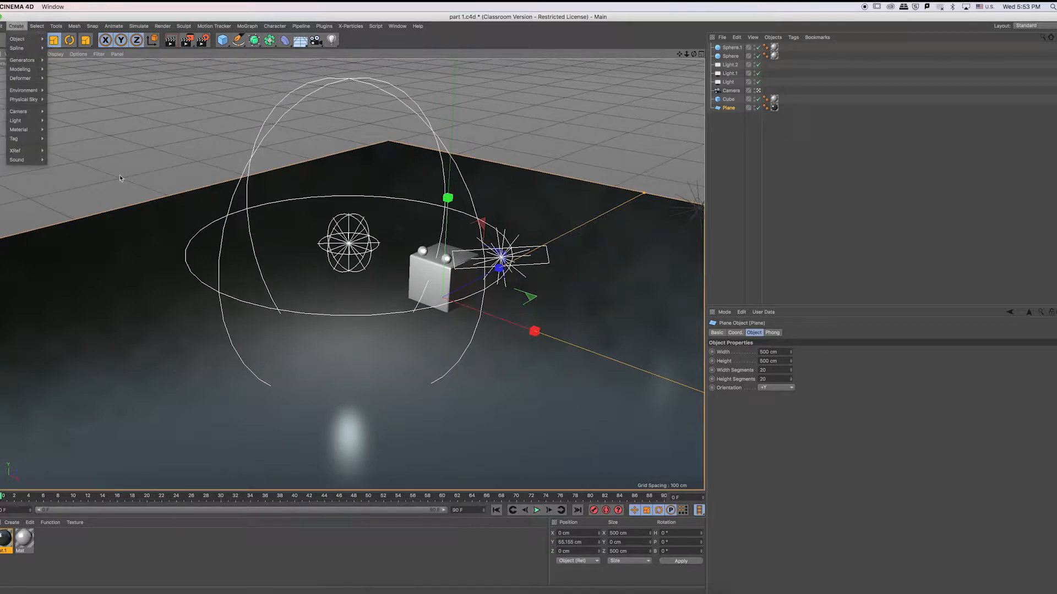
pyautogui.moveTo(24, 120)
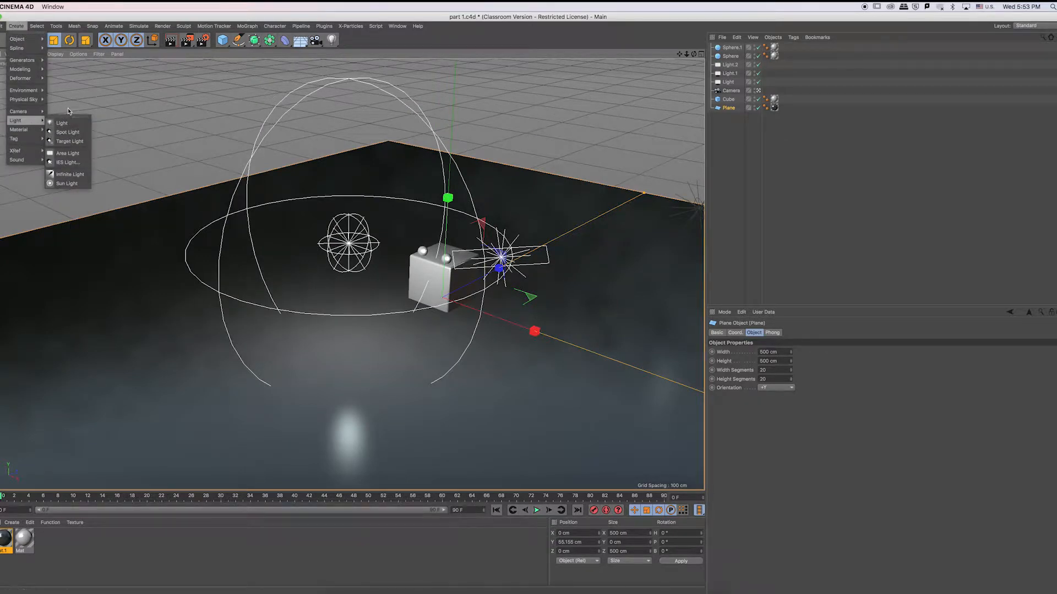
pyautogui.click(388, 266)
pyautogui.scroll(4, 387, 267)
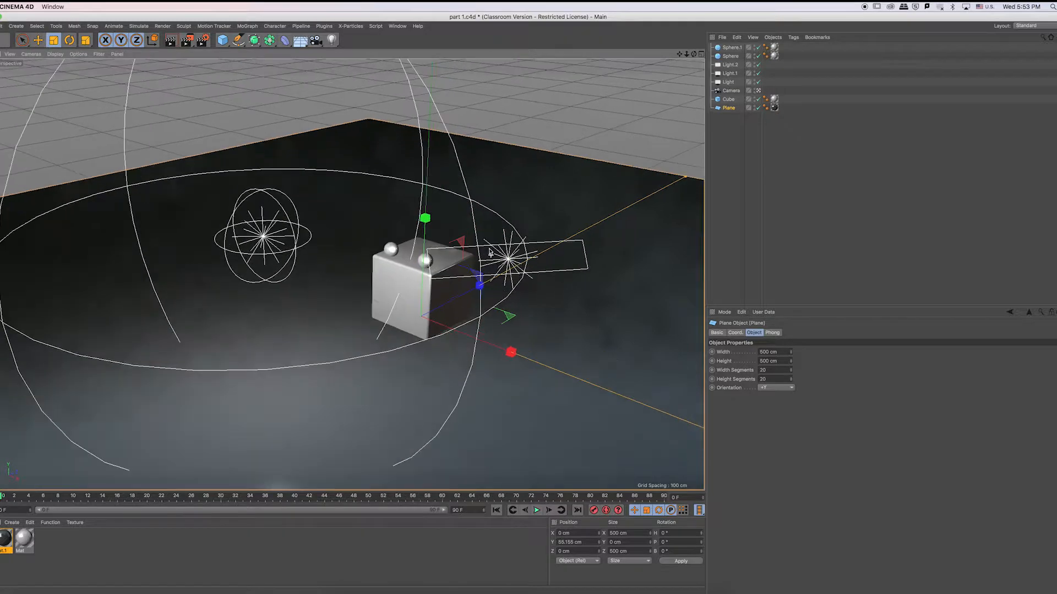
pyautogui.click(333, 40)
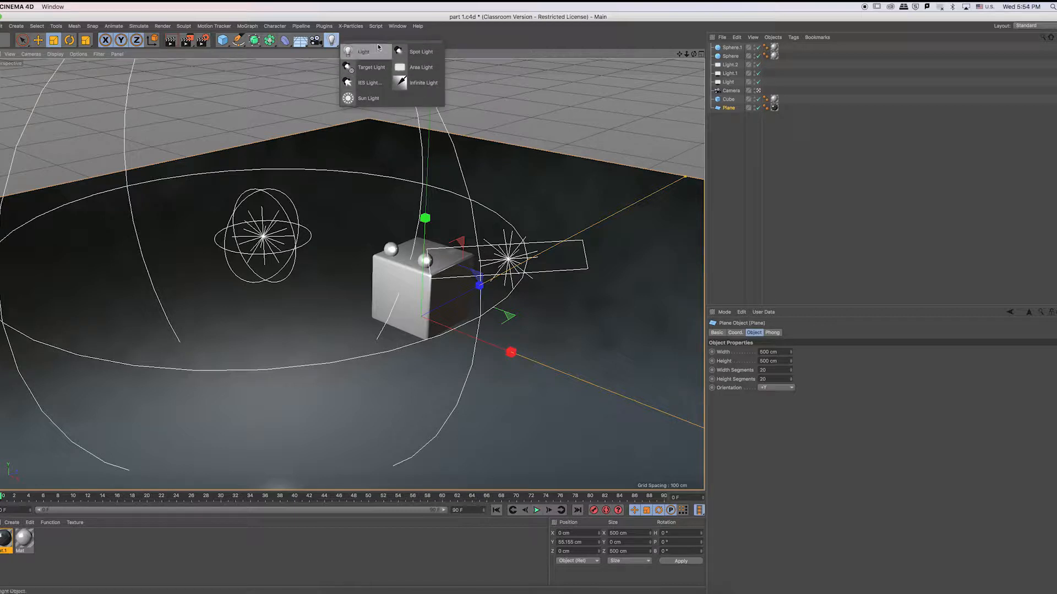
pyautogui.moveTo(380, 44); pyautogui.dragTo(540, 277)
pyautogui.moveTo(576, 320)
pyautogui.mouseDown()
pyautogui.moveTo(642, 396)
pyautogui.moveTo(586, 325)
pyautogui.mouseUp()
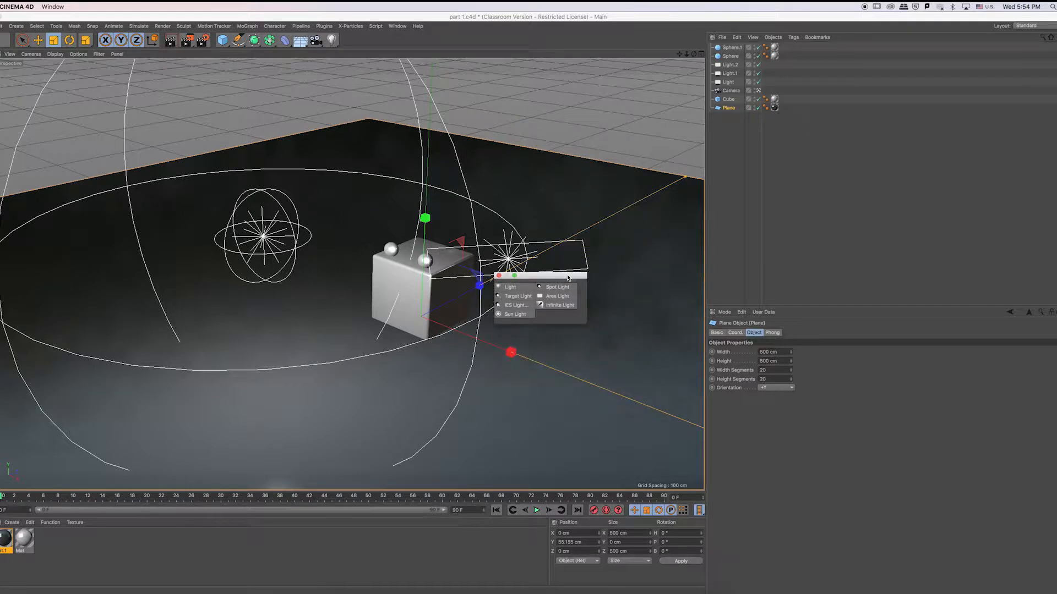
pyautogui.moveTo(572, 275); pyautogui.dragTo(563, 198)
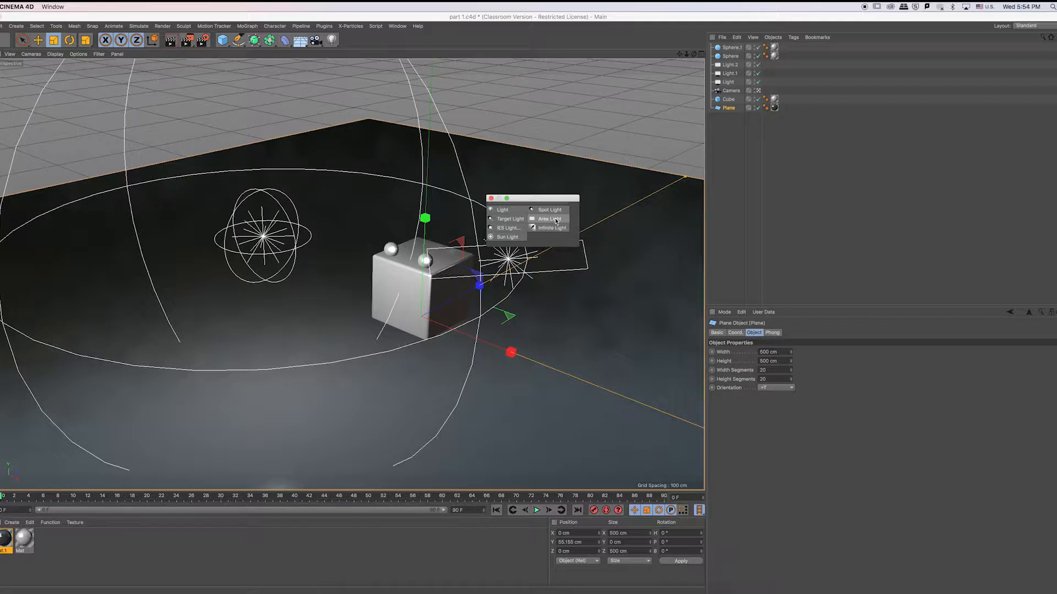
pyautogui.click(491, 198)
# Add an area light and move it in front of the cube, to about Y 97 cm and Z -144 cm
pyautogui.moveTo(332, 42); pyautogui.dragTo(426, 65)
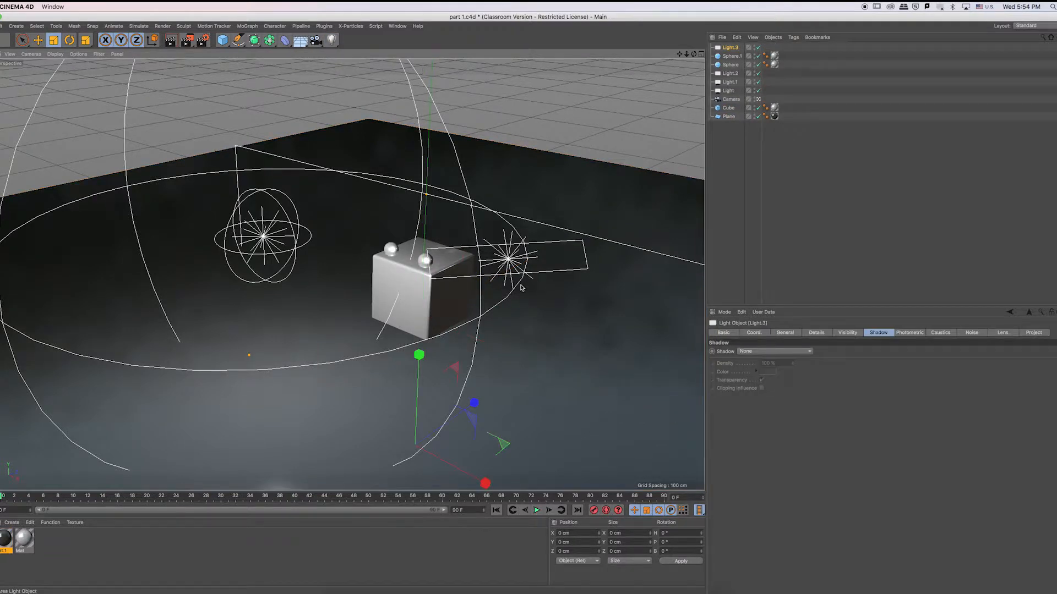
pyautogui.scroll(-4, 521, 287)
pyautogui.press('e')
pyautogui.moveTo(466, 325); pyautogui.dragTo(479, 175)
pyautogui.moveTo(515, 223); pyautogui.dragTo(366, 253)
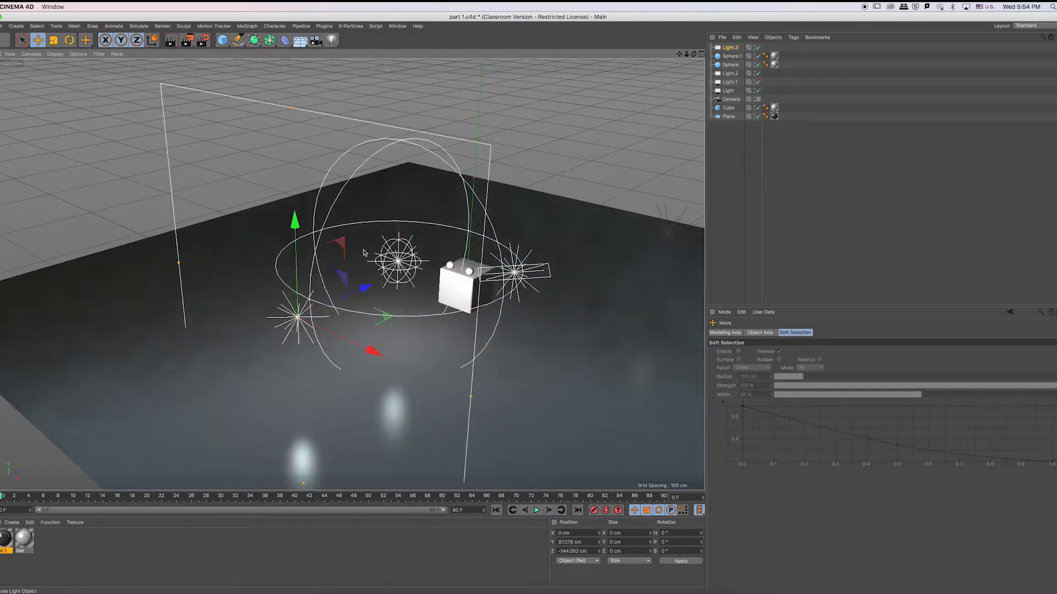
# Delete the newly added area light
pyautogui.click(735, 48)
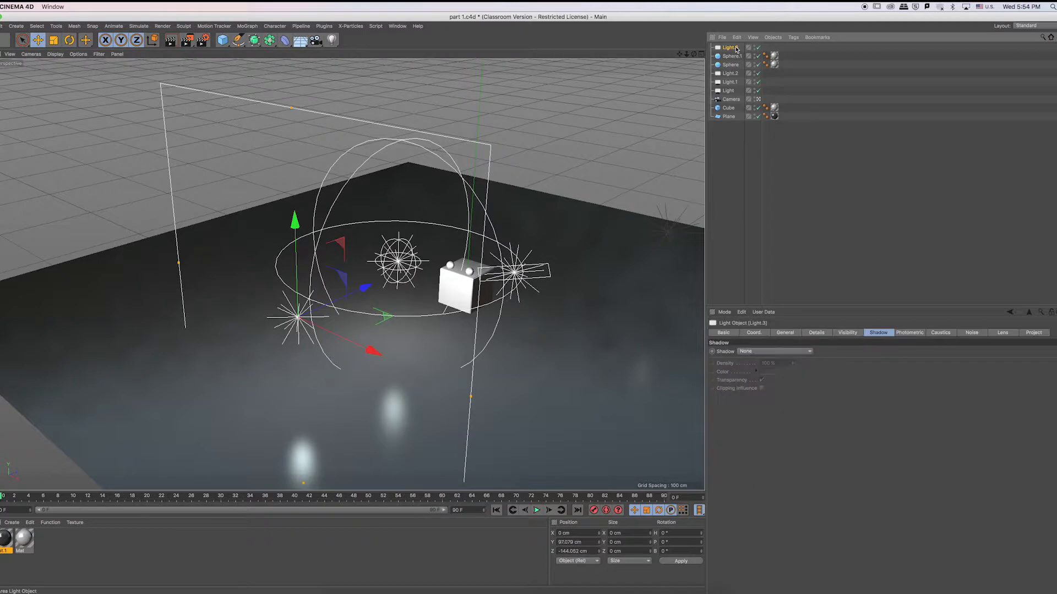
pyautogui.press('Delete')
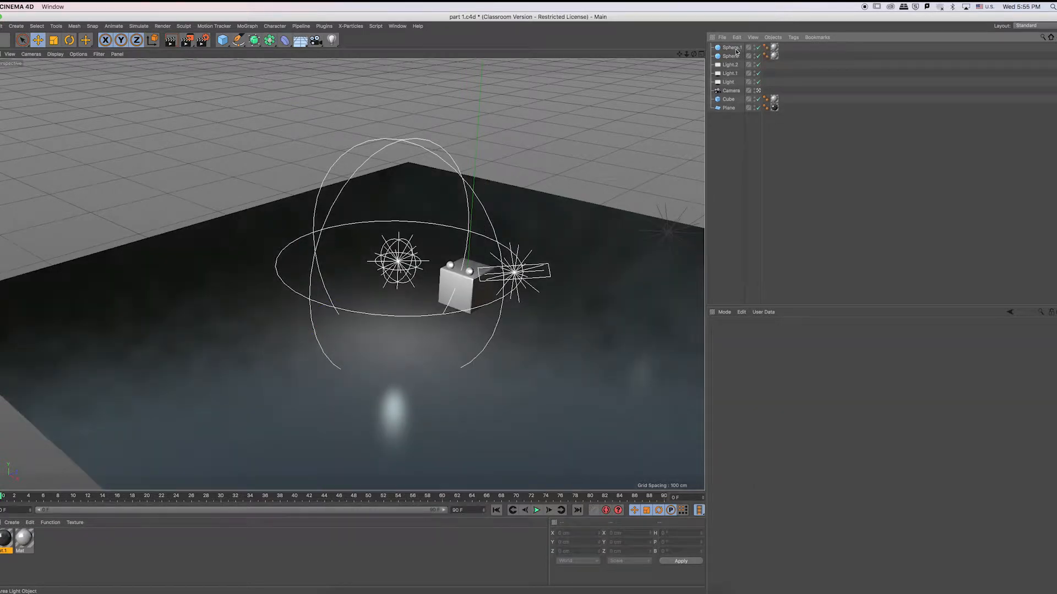
# Select the sphere-shaped area light that illuminates the cube's front face
pyautogui.click(732, 66)
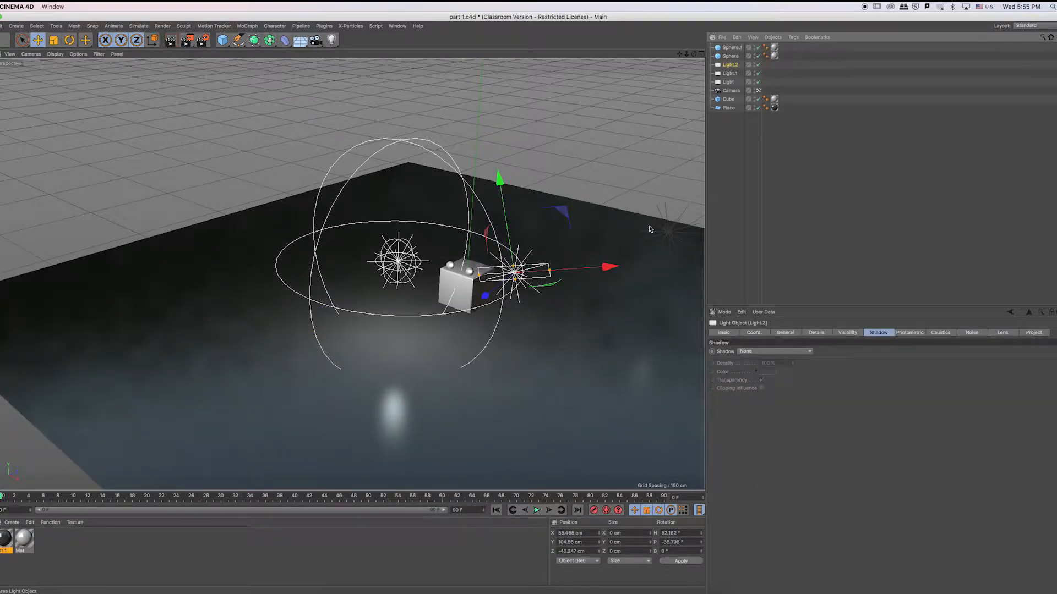
pyautogui.scroll(6, 457, 296)
pyautogui.moveTo(453, 291)
pyautogui.keyDown('alt'); pyautogui.mouseDown()
pyautogui.moveTo(408, 288)
pyautogui.moveTo(445, 286)
pyautogui.moveTo(410, 261)
pyautogui.moveTo(398, 282)
pyautogui.moveTo(409, 289)
pyautogui.mouseUp(); pyautogui.keyUp('alt')
pyautogui.click(288, 219)
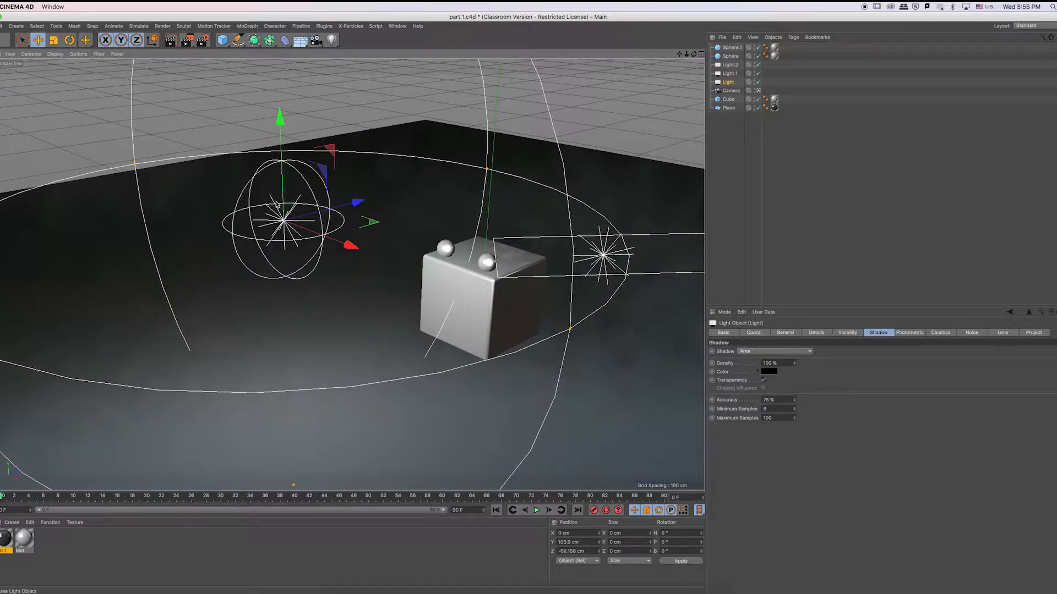
pyautogui.scroll(5, 353, 237)
pyautogui.scroll(-6, 459, 252)
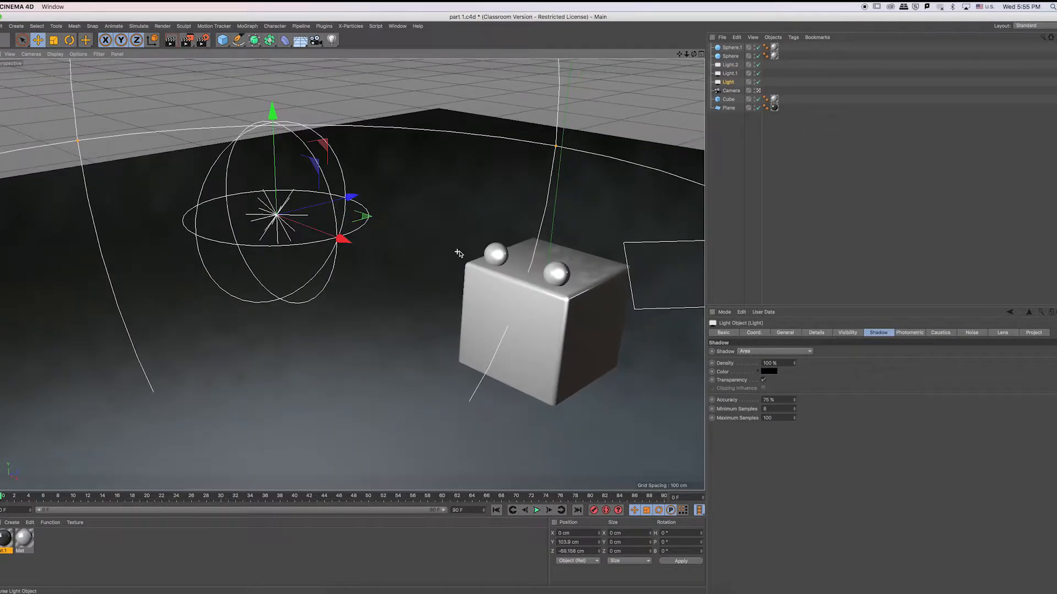
# Disable and re-enable the selected sphere-shaped light twice to compare its effect on the cube
pyautogui.click(758, 82)
pyautogui.click(758, 82)
pyautogui.click(758, 82)
pyautogui.click(758, 82)
pyautogui.keyDown('alt'); pyautogui.moveTo(587, 260); pyautogui.dragTo(467, 263); pyautogui.keyUp('alt')
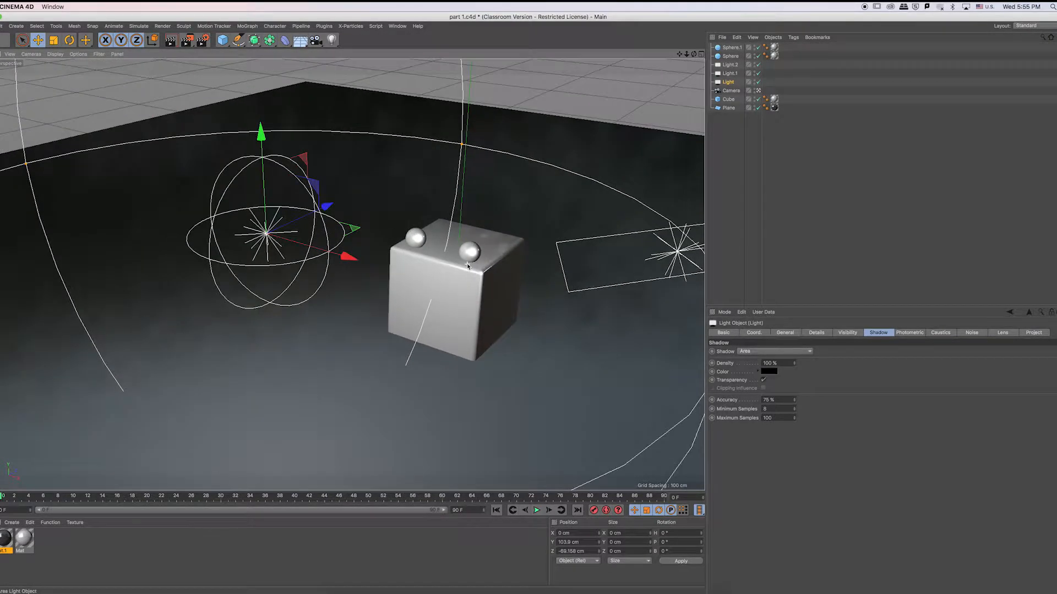
# Examine all of the light's setting categories, from General, Details and Visibility through Shadow and Photometric to Noise and Lens
pyautogui.click(786, 333)
pyautogui.click(818, 336)
pyautogui.click(848, 335)
pyautogui.click(880, 335)
pyautogui.click(916, 335)
pyautogui.click(943, 335)
pyautogui.click(975, 336)
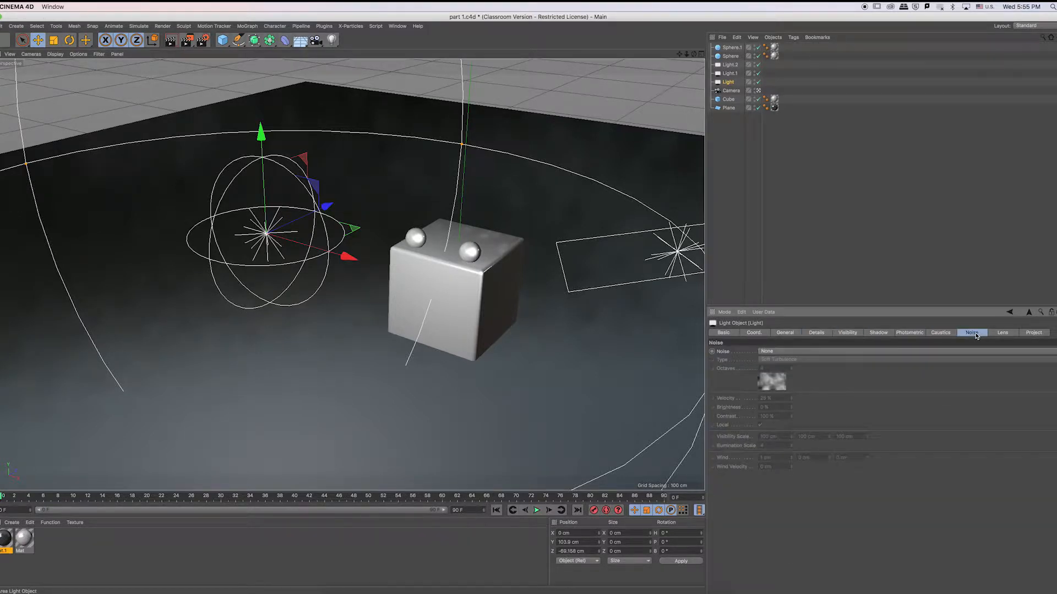
pyautogui.click(787, 337)
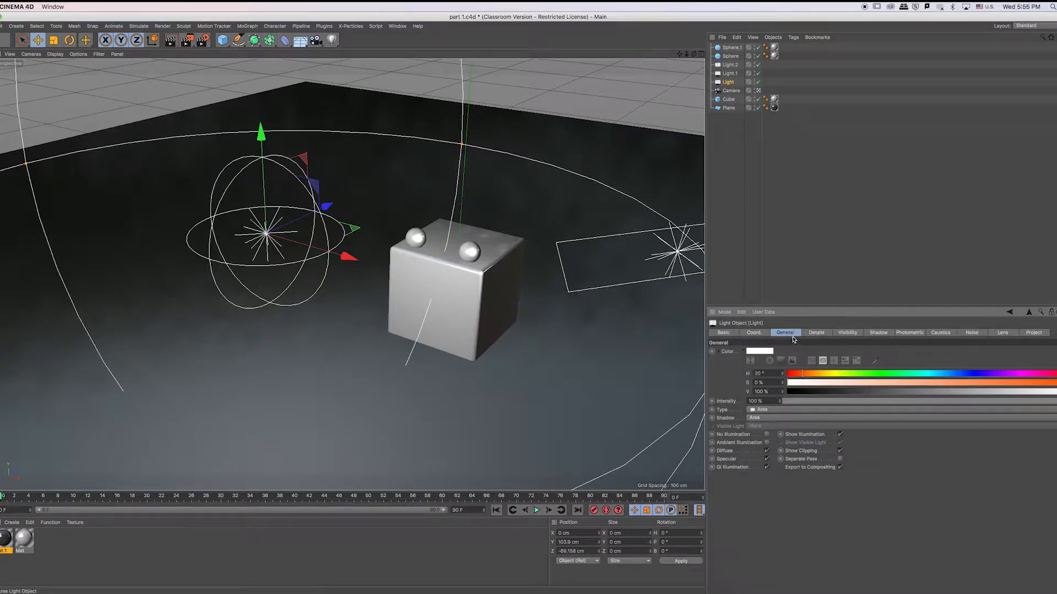
pyautogui.click(821, 336)
pyautogui.click(875, 335)
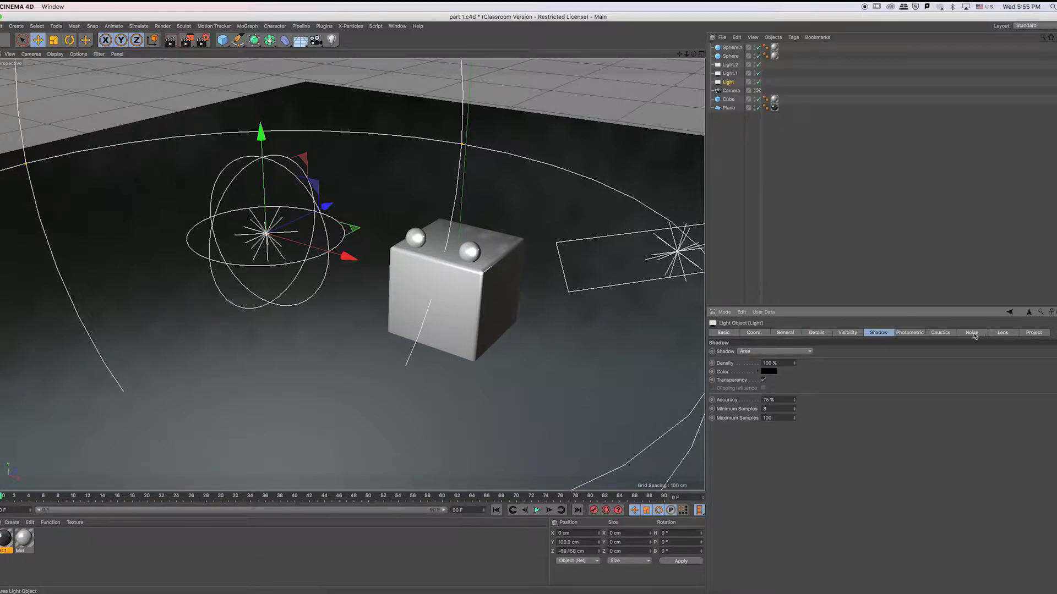
pyautogui.click(950, 335)
pyautogui.click(970, 335)
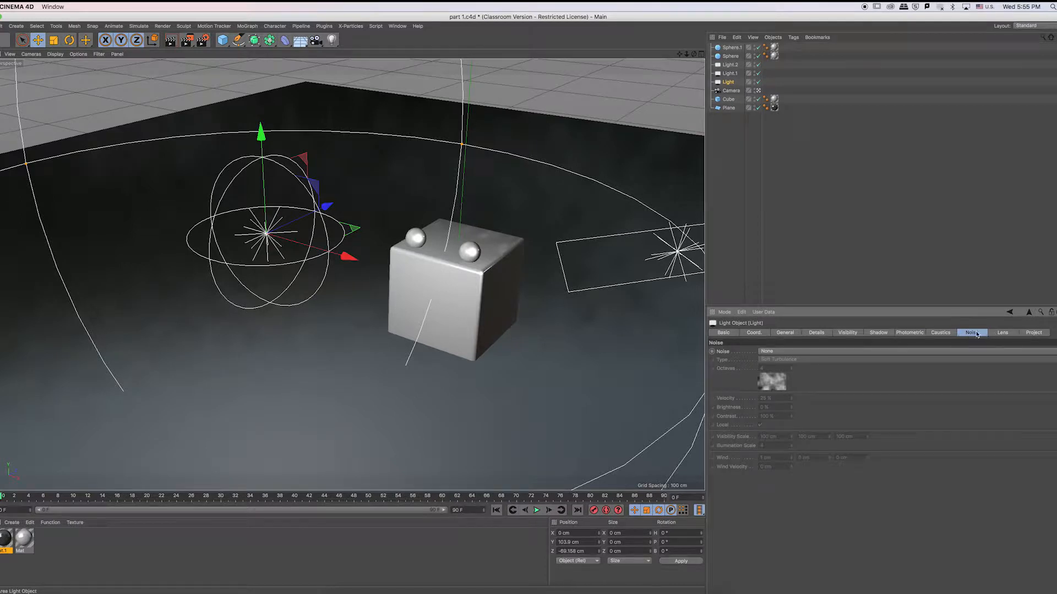
pyautogui.click(1002, 334)
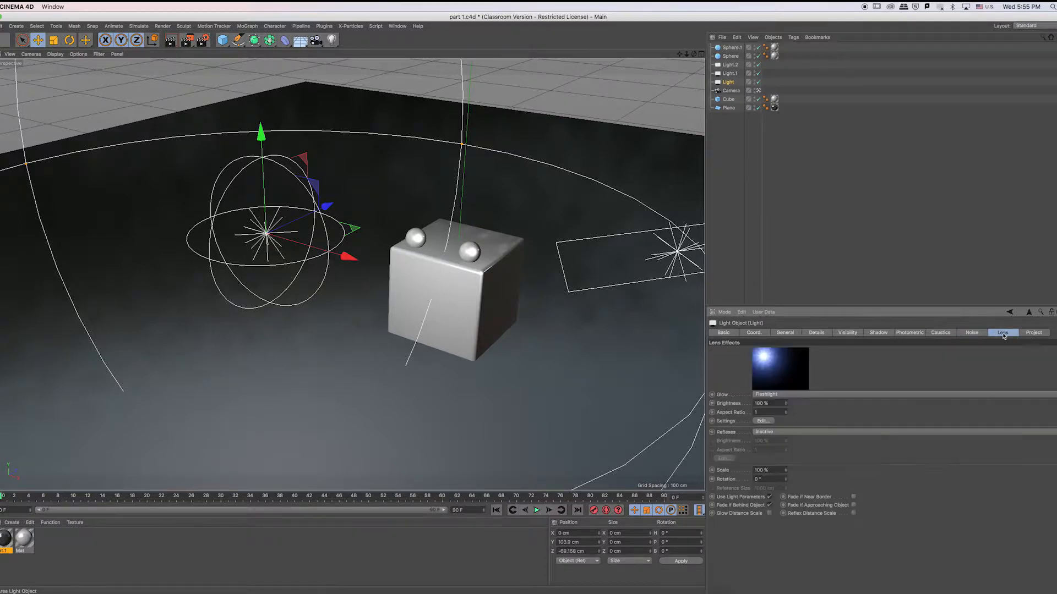
# Review the General, Details and Shadow settings of the selected light
pyautogui.click(786, 333)
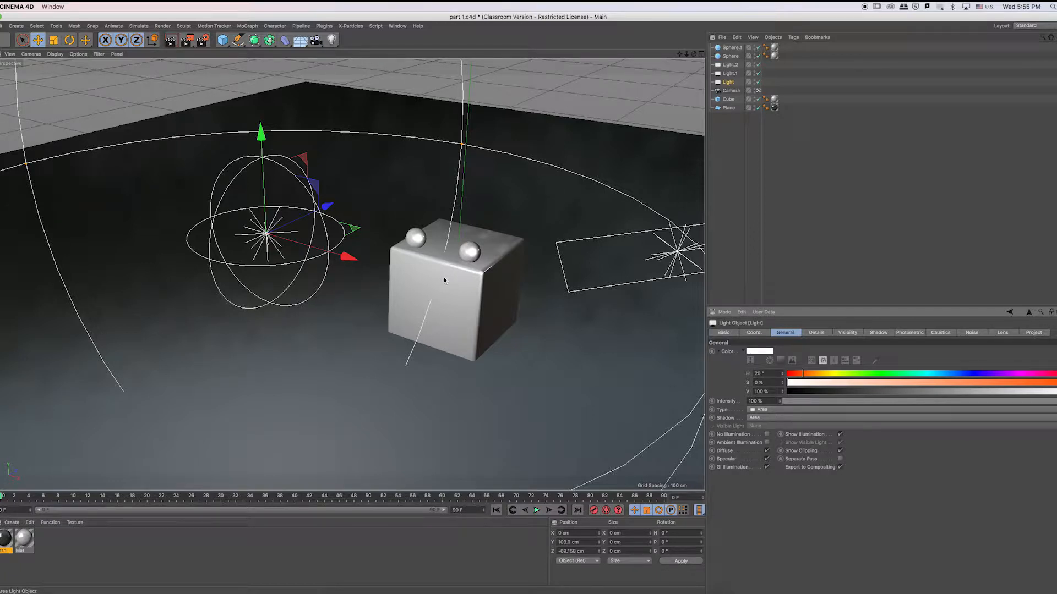
pyautogui.click(816, 334)
pyautogui.click(789, 334)
pyautogui.click(816, 333)
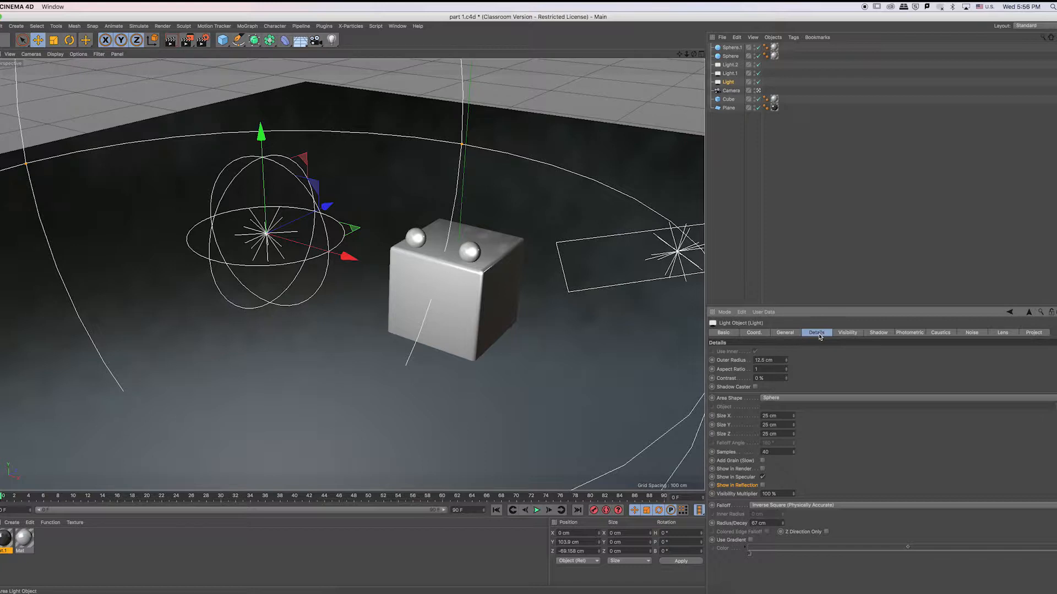
pyautogui.click(793, 333)
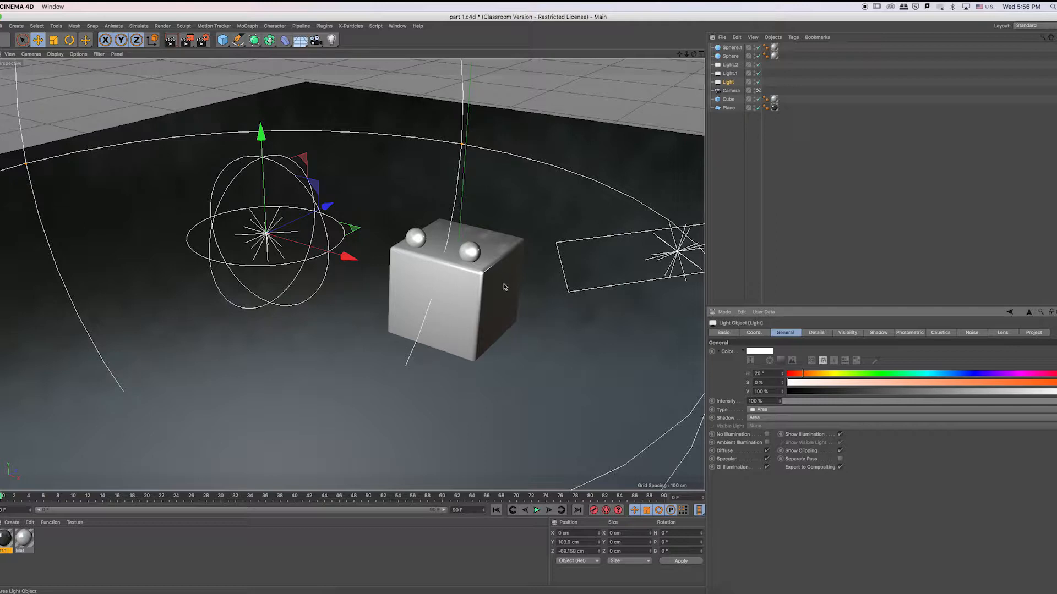
pyautogui.click(879, 333)
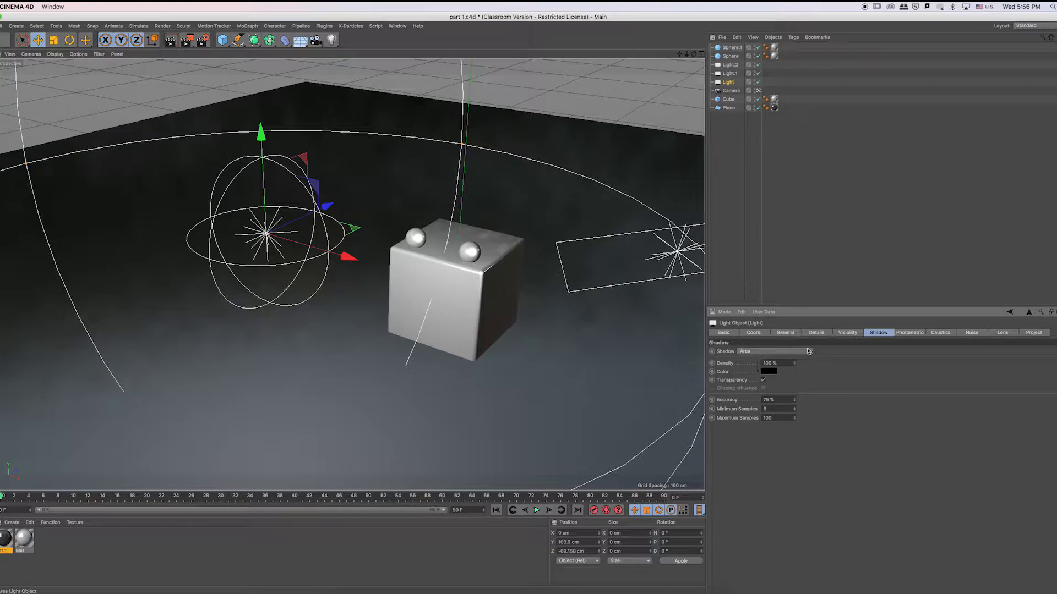
pyautogui.click(785, 333)
pyautogui.click(815, 334)
pyautogui.click(879, 334)
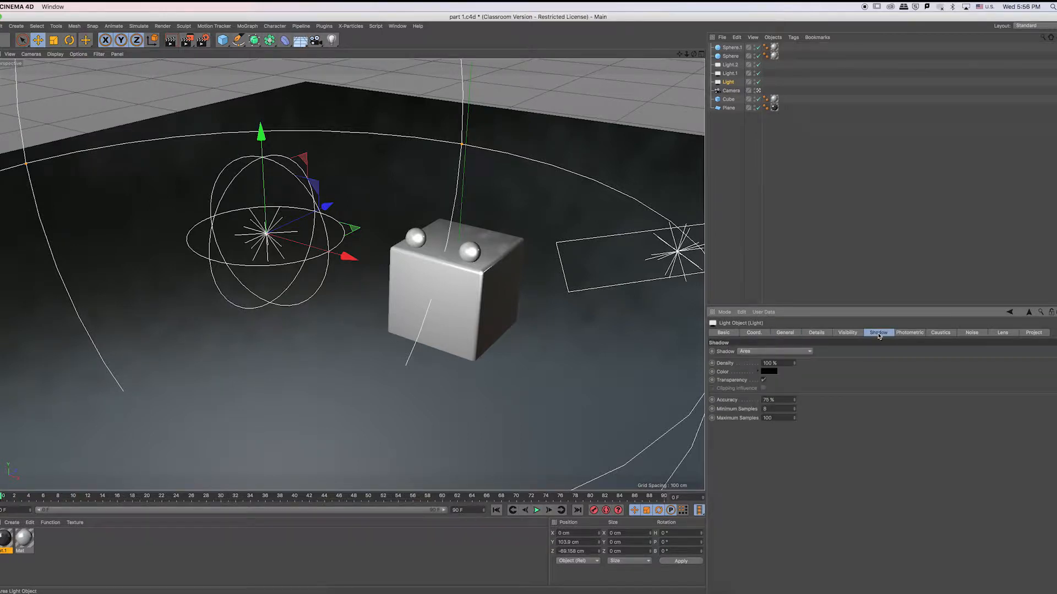
pyautogui.click(790, 334)
pyautogui.click(819, 335)
pyautogui.click(785, 334)
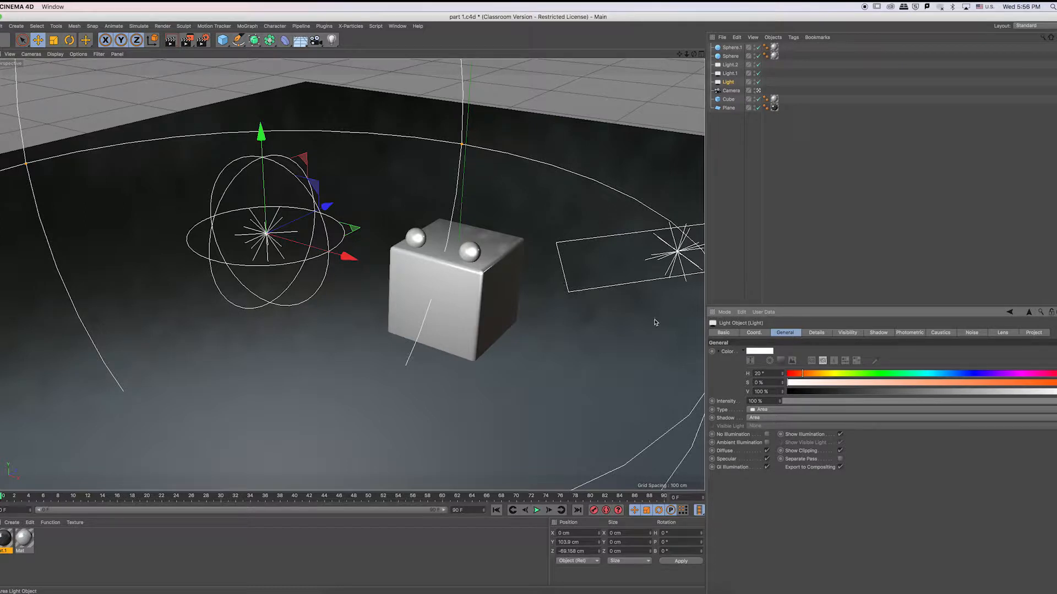
# Try a light blue with a hue of 205° as the light's colour and cancel the colour change
pyautogui.click(755, 352)
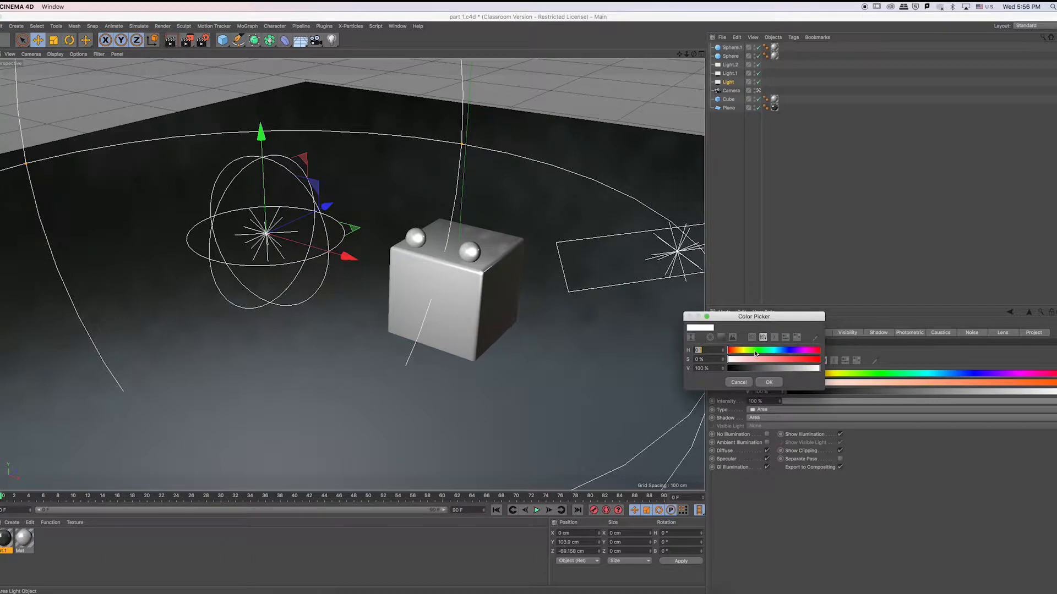
pyautogui.moveTo(757, 351); pyautogui.dragTo(815, 370)
pyautogui.click(782, 367)
pyautogui.click(785, 357)
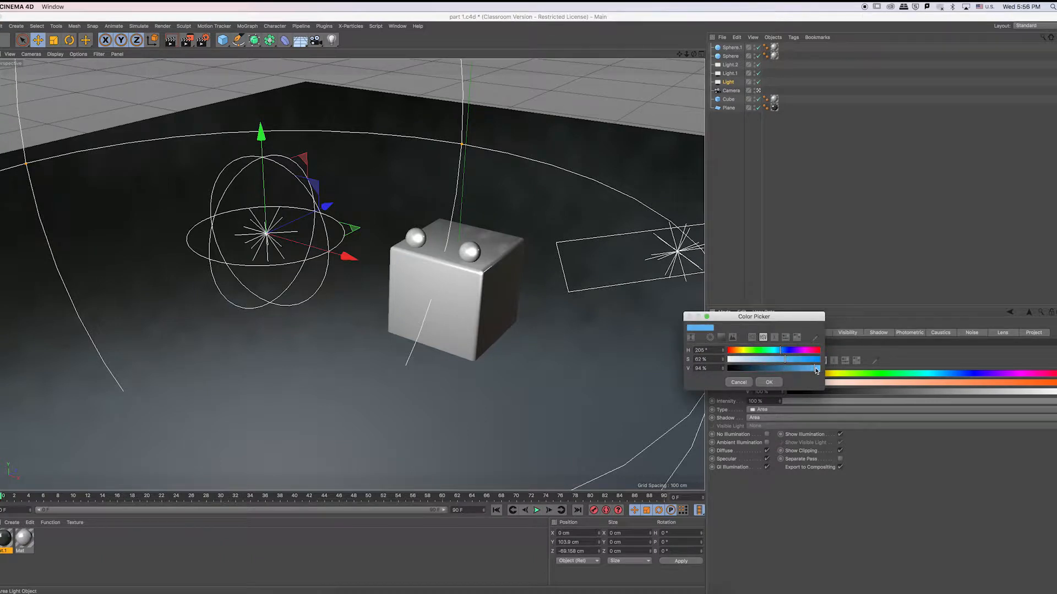
pyautogui.click(739, 382)
pyautogui.click(768, 353)
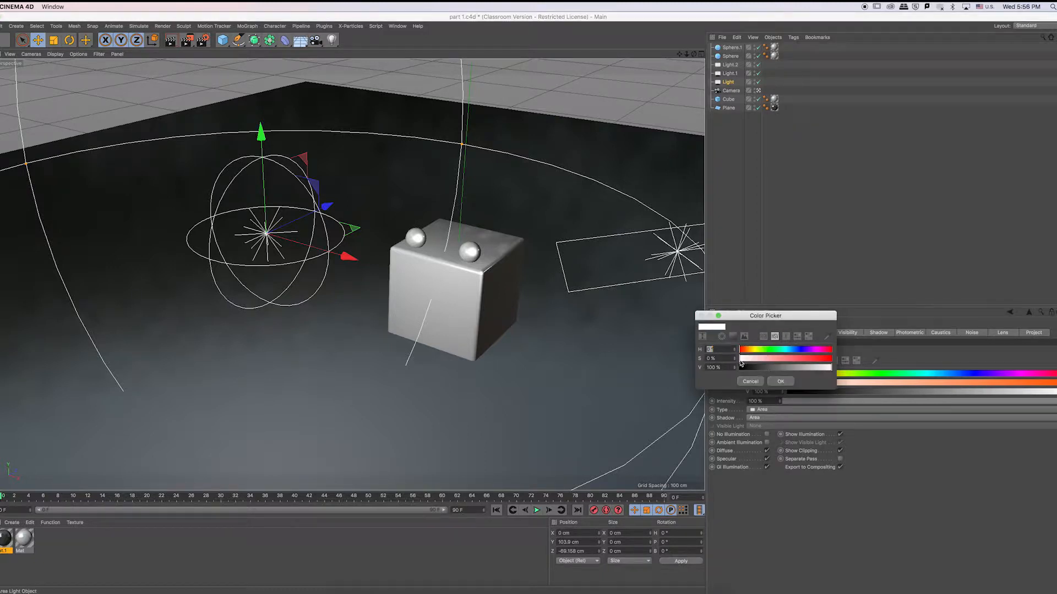
pyautogui.click(750, 382)
# Lower the light's intensity to 0 % and bring it back to 100 %
pyautogui.click(728, 404)
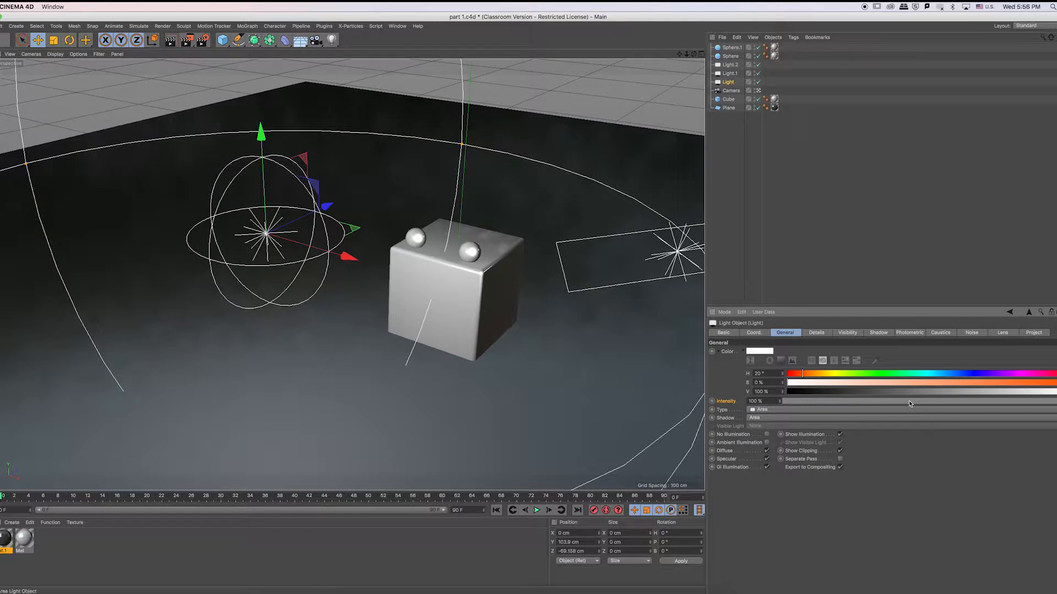
pyautogui.moveTo(949, 403); pyautogui.dragTo(782, 404)
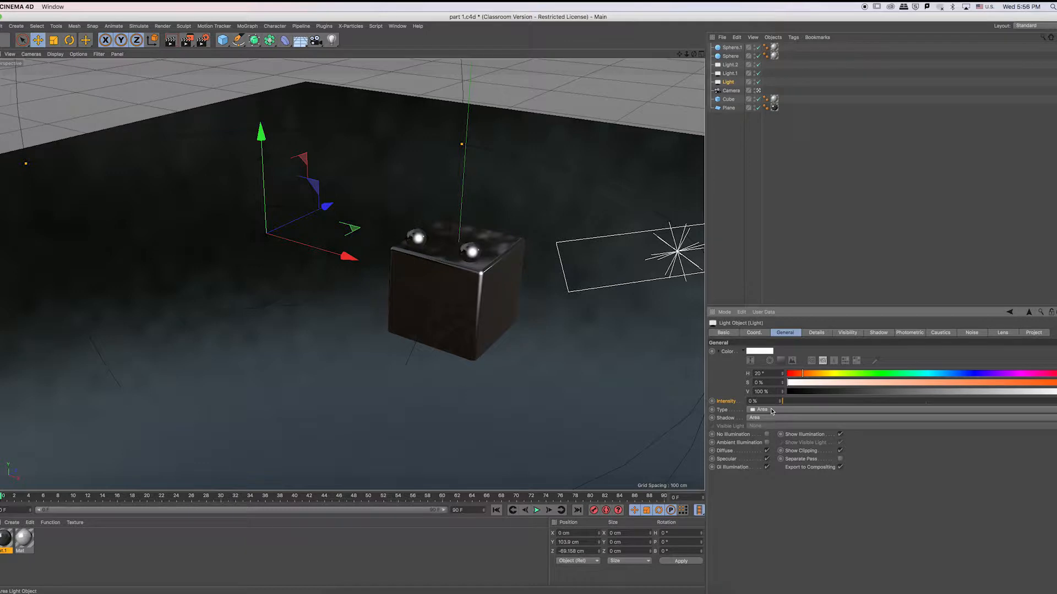
pyautogui.moveTo(782, 401); pyautogui.dragTo(1040, 402)
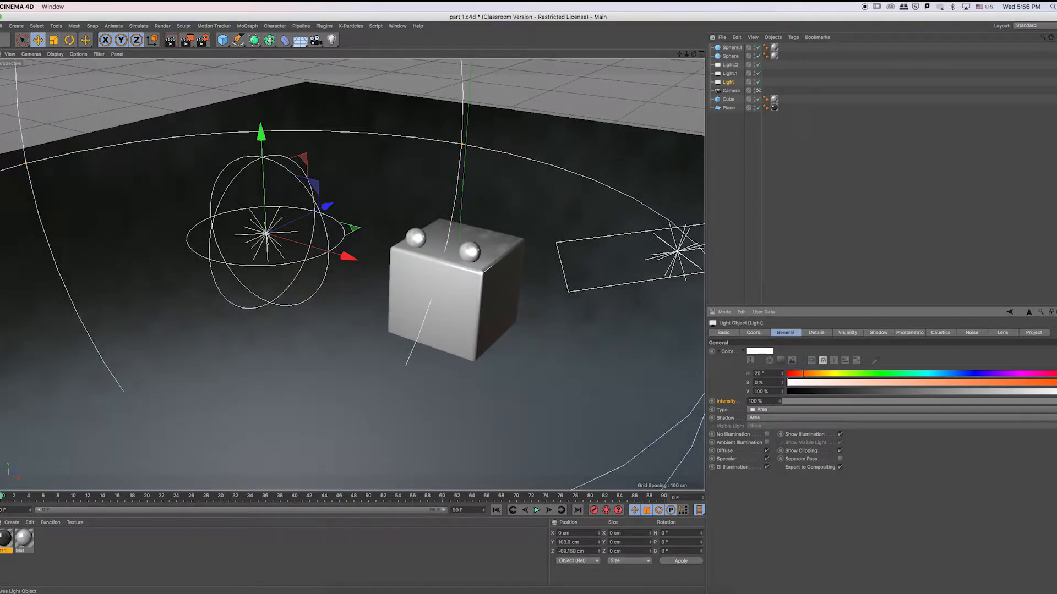
# Raise the light's intensity to 164 % and undo the change
pyautogui.scroll(3, 424, 335)
pyautogui.scroll(-9, 422, 333)
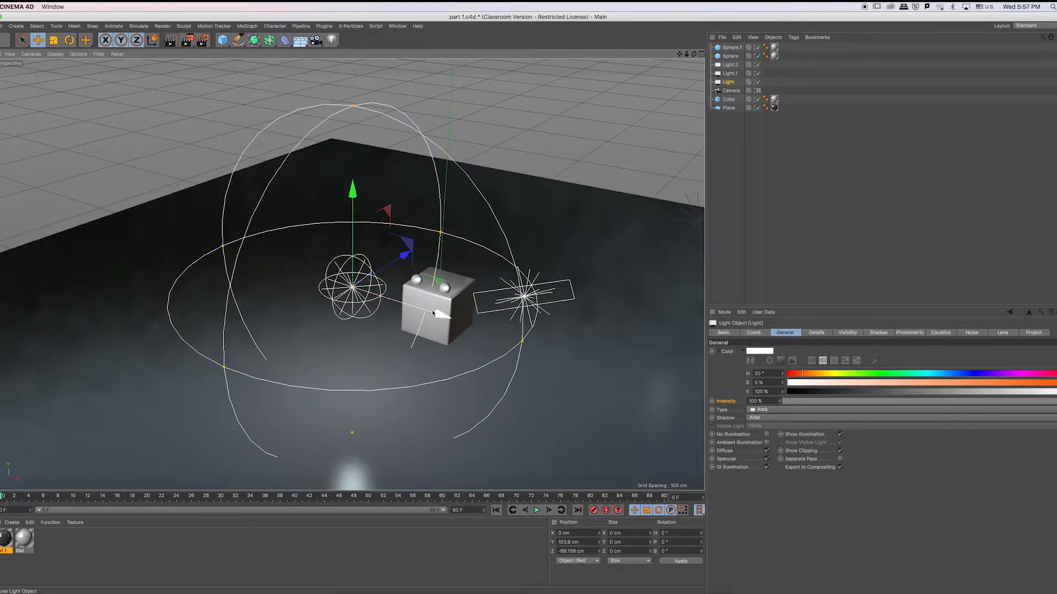
pyautogui.scroll(5, 434, 305)
pyautogui.moveTo(782, 404); pyautogui.dragTo(845, 405)
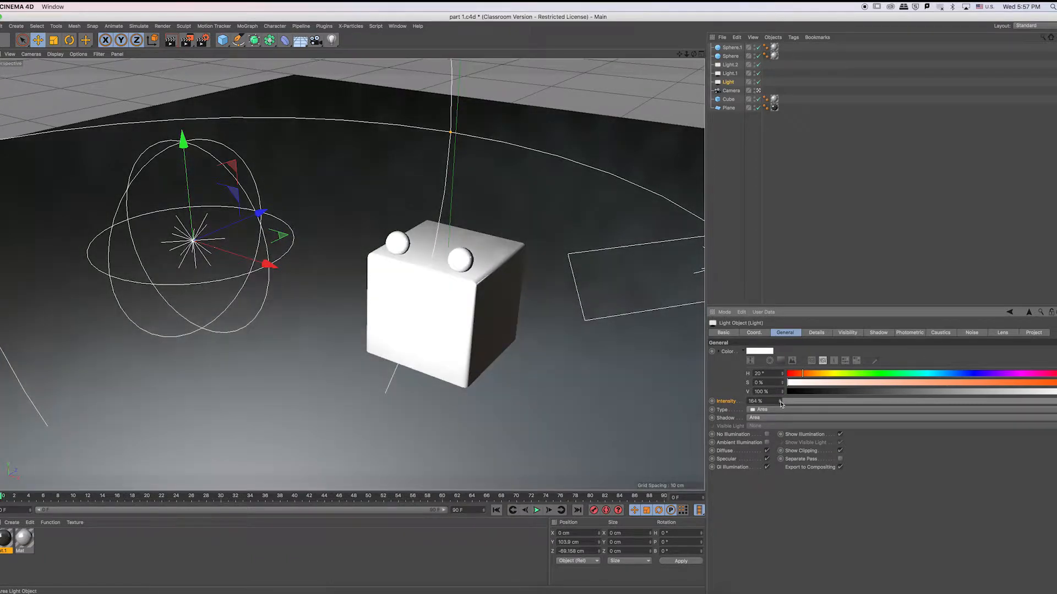
pyautogui.press('super+z')
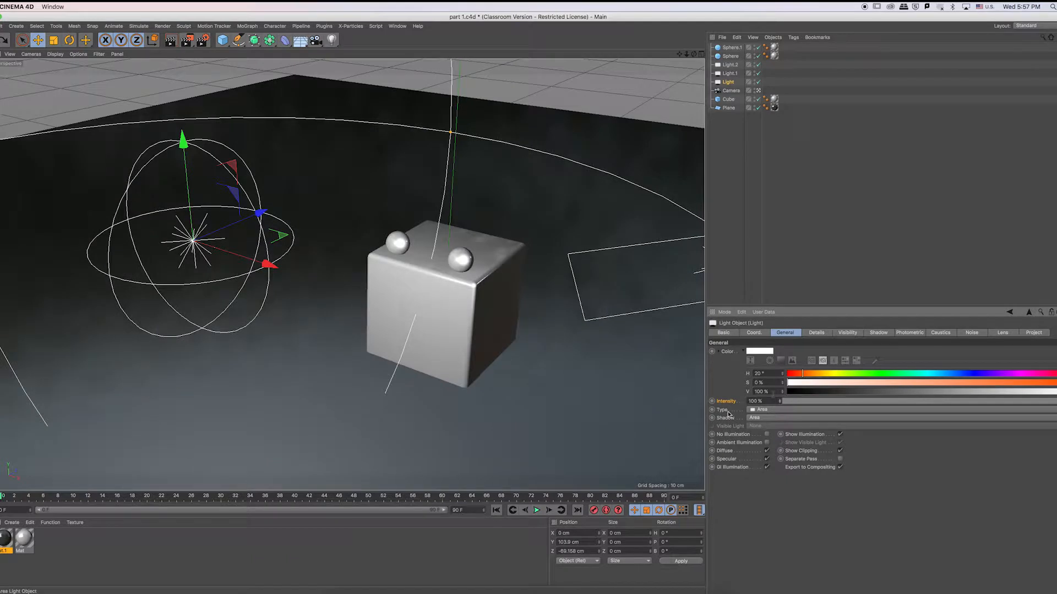
# Review the available light types and shadow types in the selected light's General settings, leaving both unchanged
pyautogui.click(765, 410)
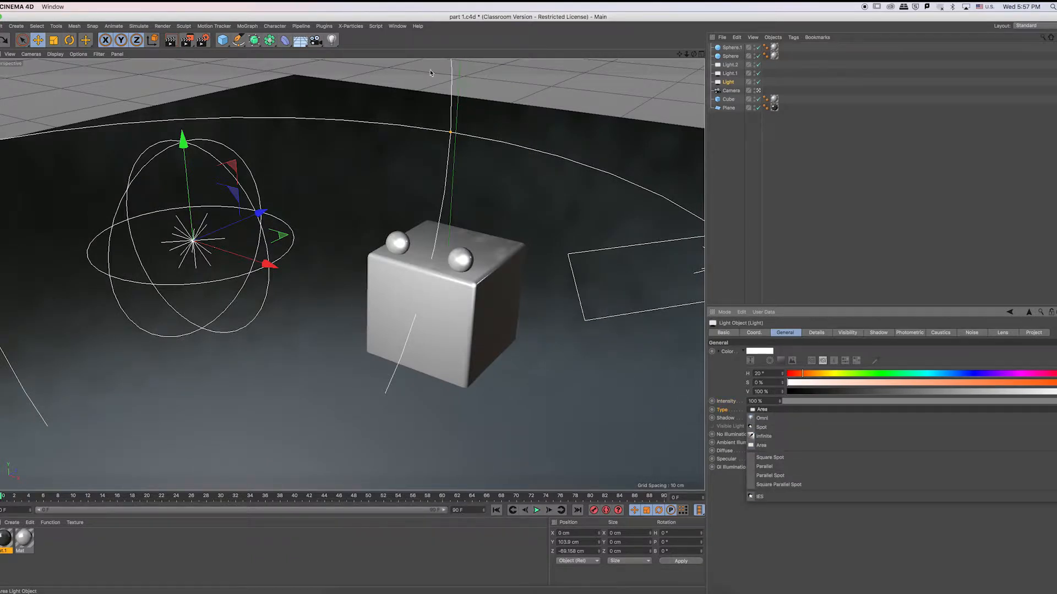
pyautogui.click(362, 40)
pyautogui.click(332, 42)
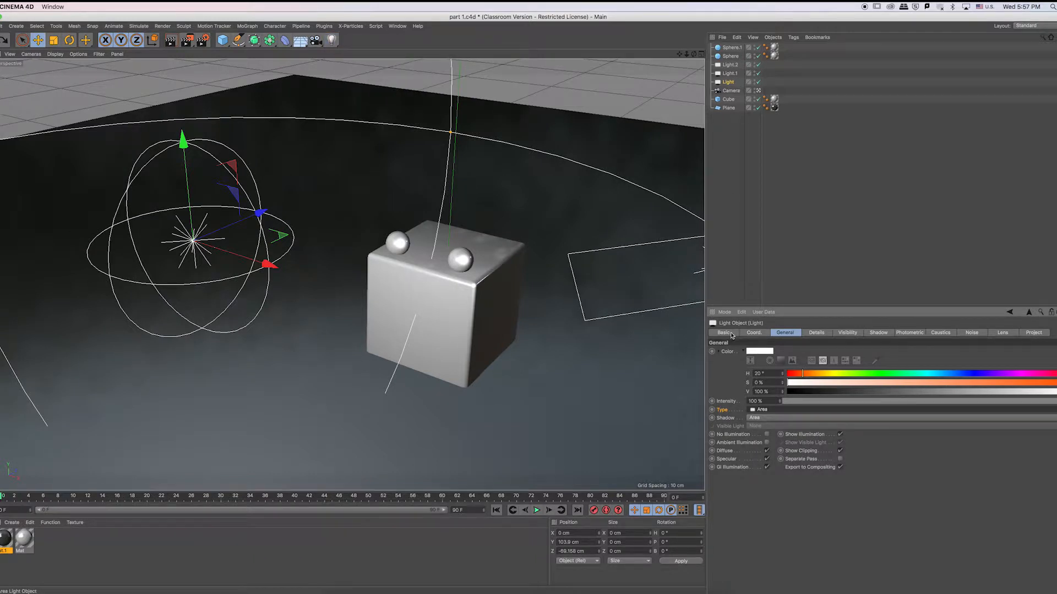
pyautogui.click(773, 411)
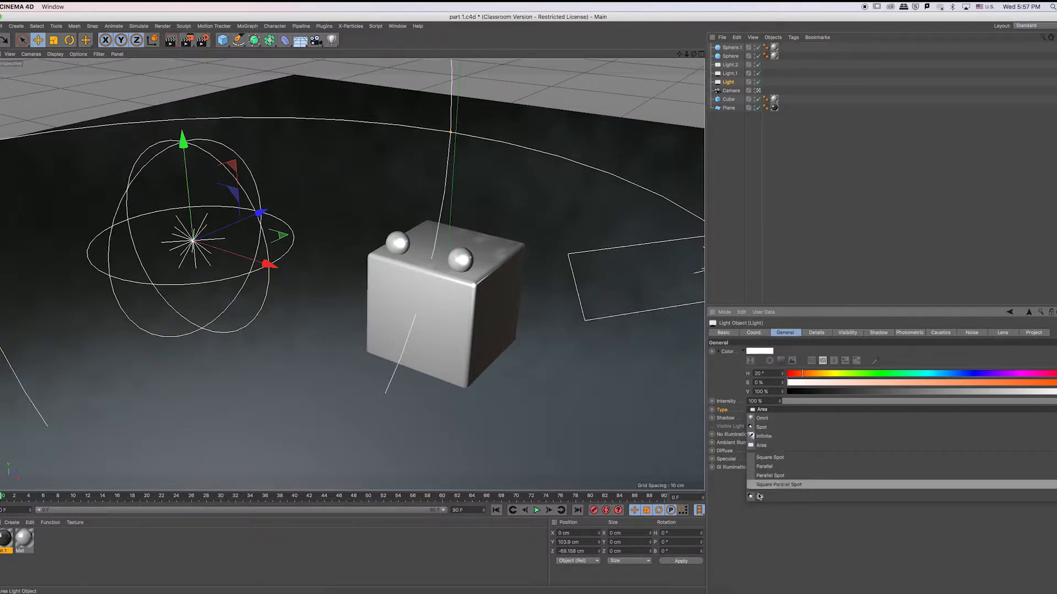
pyautogui.click(779, 515)
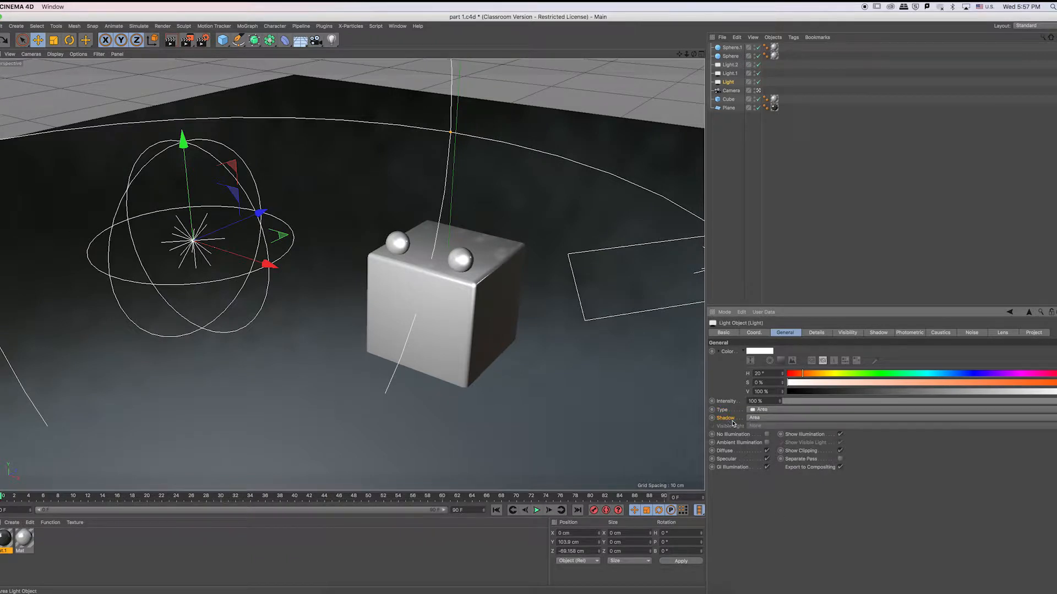
pyautogui.click(758, 419)
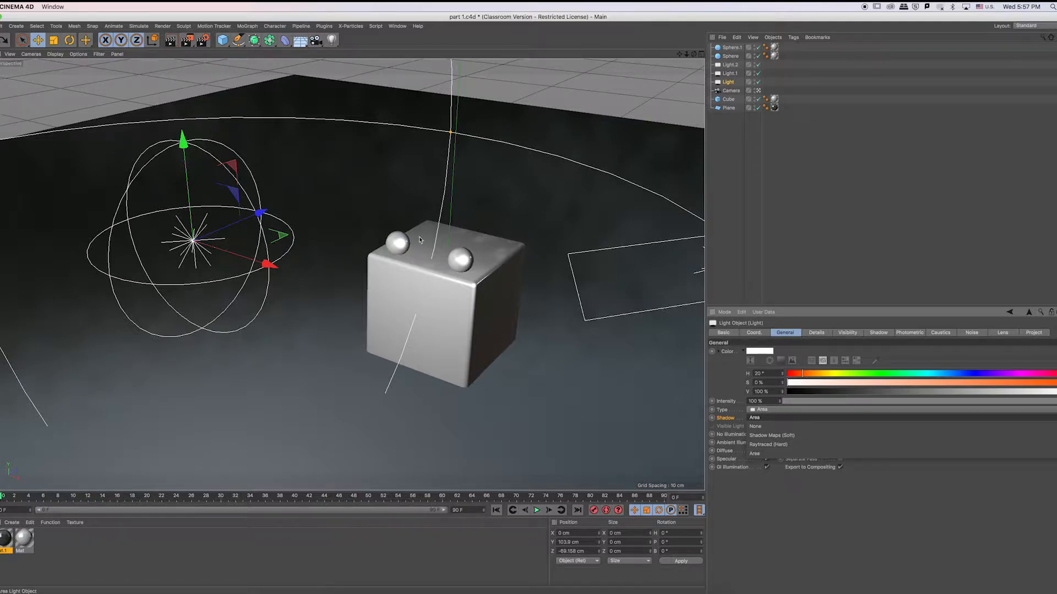
pyautogui.click(778, 510)
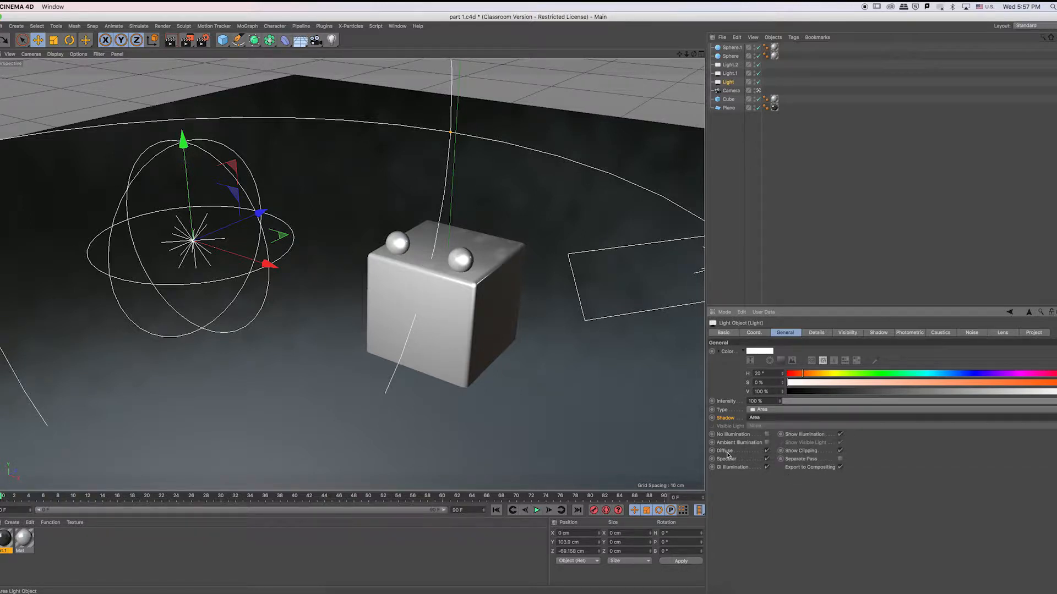
# Try the light's No Illumination and Ambient Illumination options, switching each one on and back off
pyautogui.click(767, 435)
pyautogui.click(767, 435)
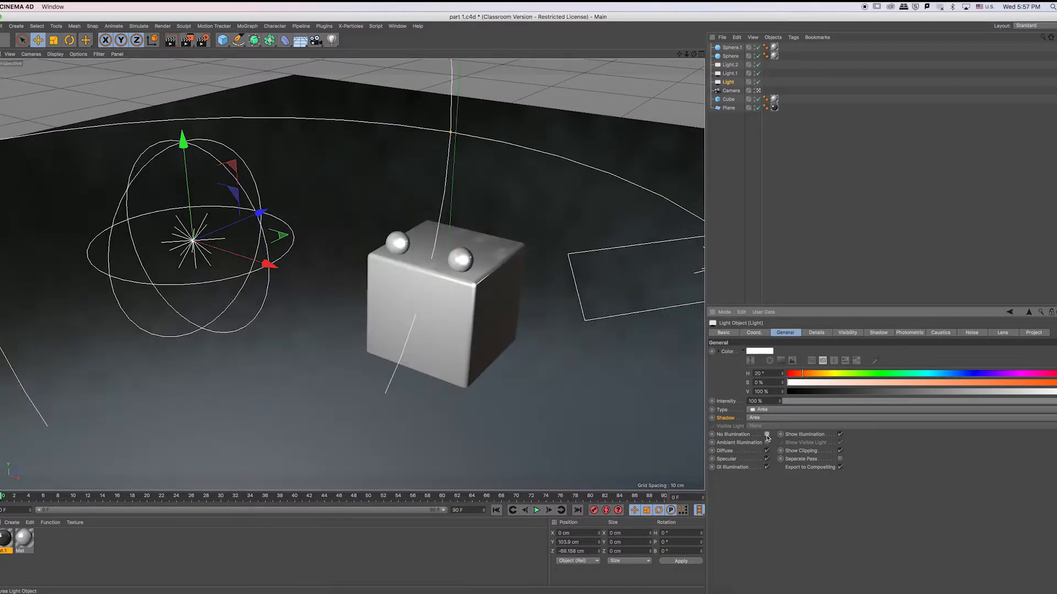
pyautogui.click(768, 435)
pyautogui.click(767, 443)
pyautogui.click(767, 435)
pyautogui.click(767, 443)
pyautogui.click(767, 443)
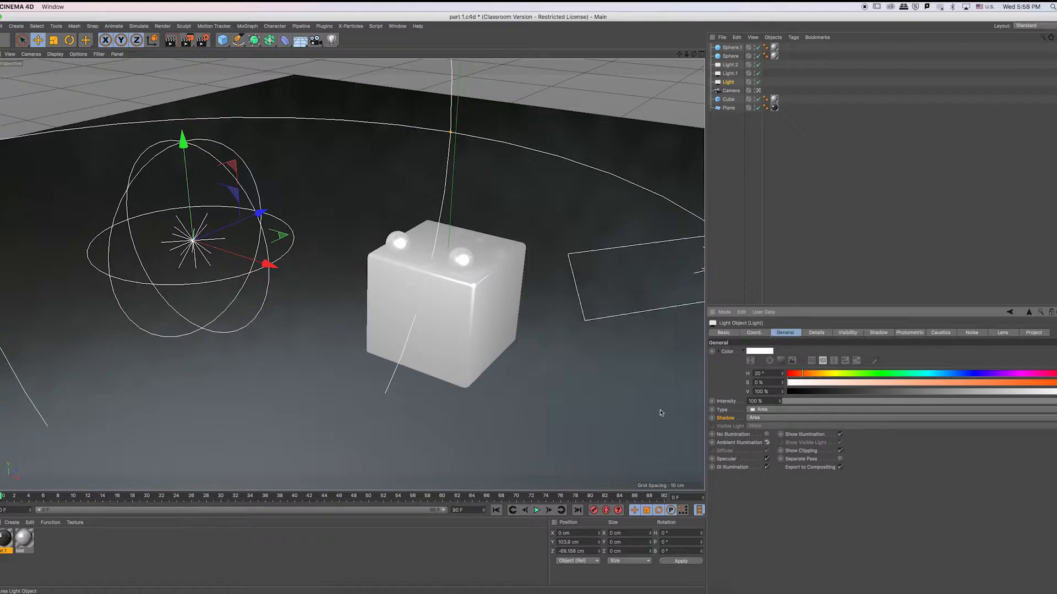
pyautogui.click(767, 443)
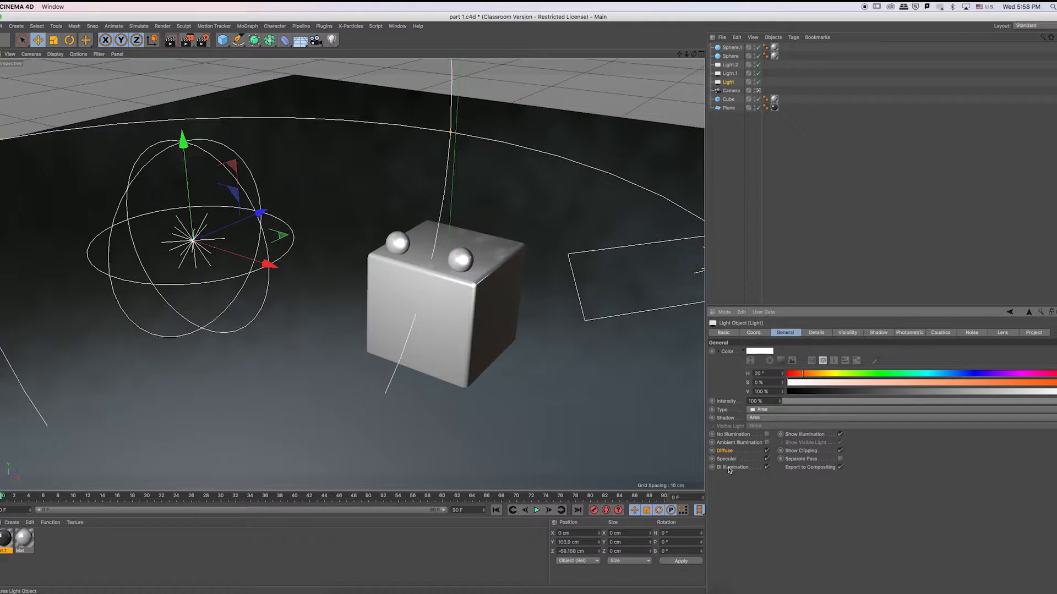
# Switch the light's Diffuse and Specular contributions off and back on, one after the other
pyautogui.click(767, 451)
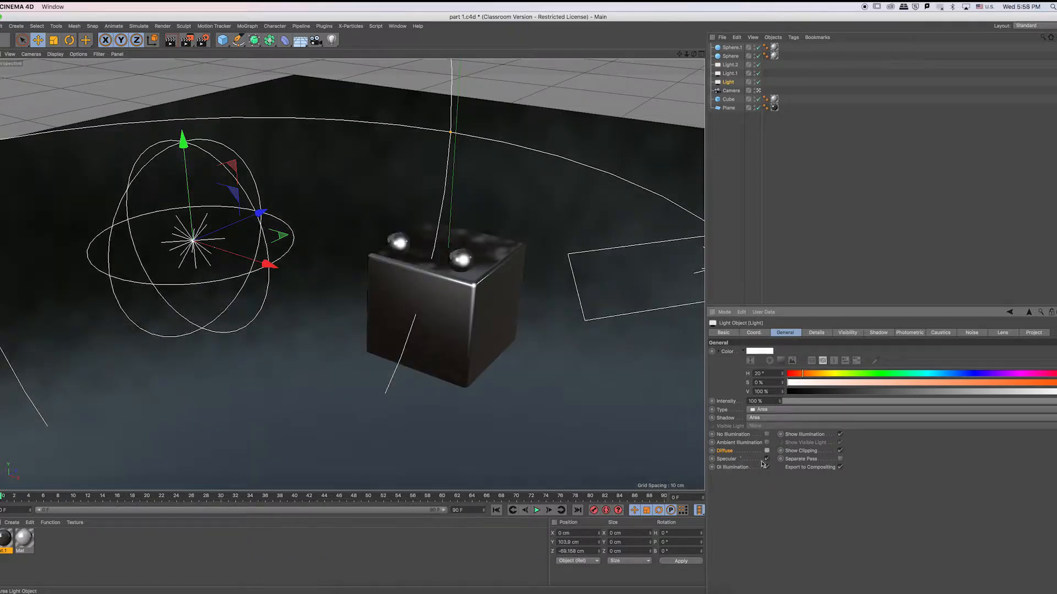
pyautogui.click(767, 451)
pyautogui.click(768, 459)
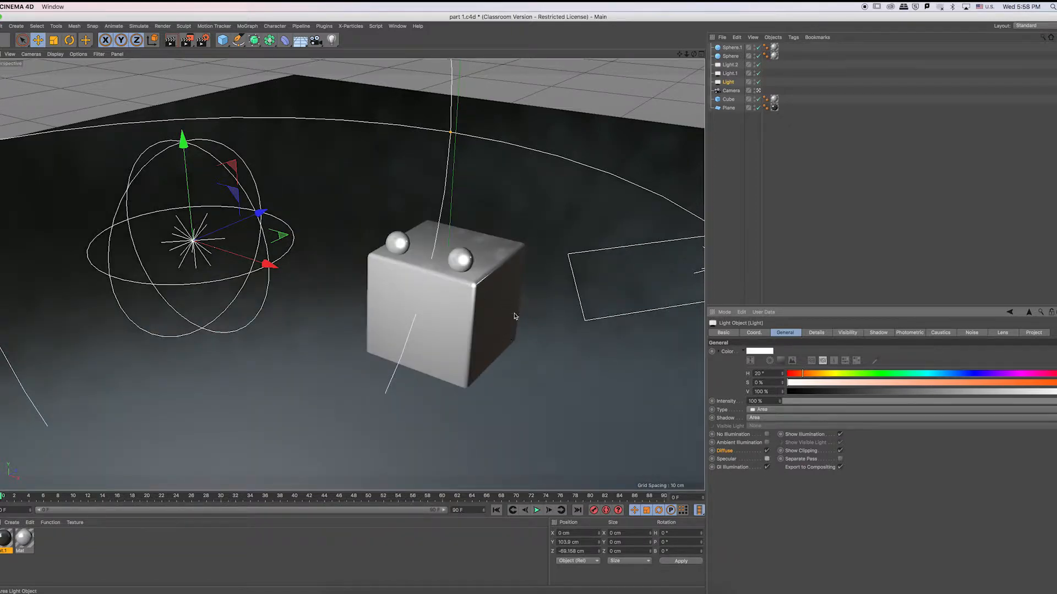
pyautogui.click(766, 459)
# Examine the light's GI Illumination option together with the Global Illumination effect in the render settings
pyautogui.click(766, 467)
pyautogui.click(204, 39)
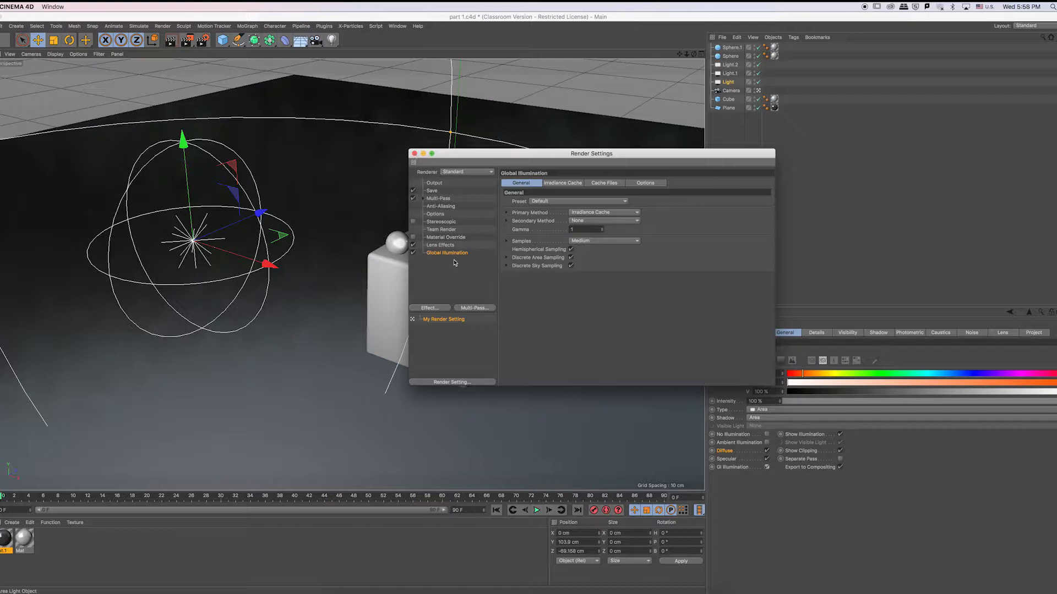
pyautogui.click(414, 153)
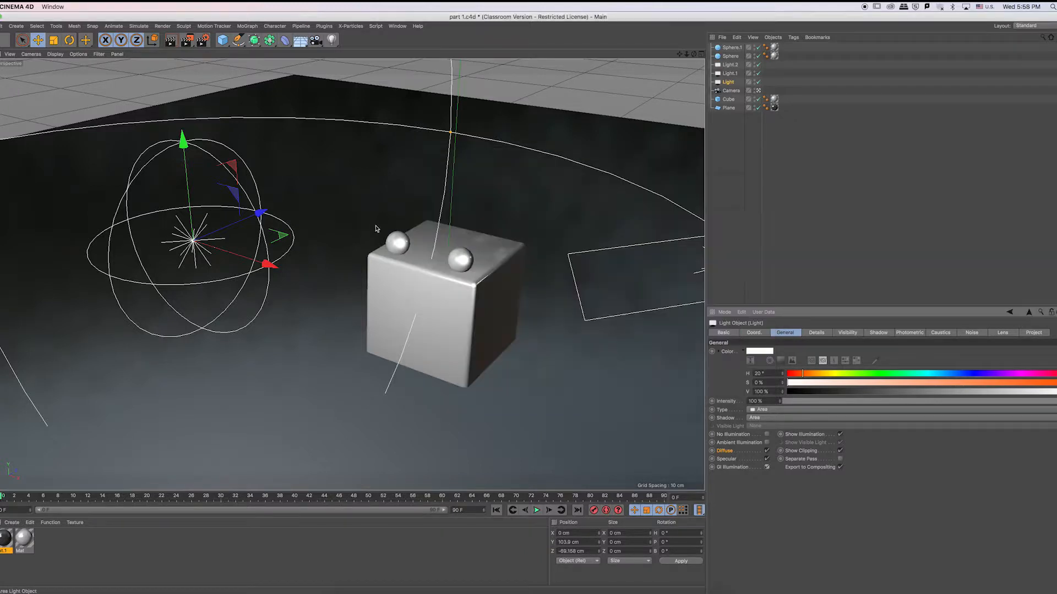
pyautogui.click(743, 468)
# Switch the light's Show Illumination guides off and back on to compare the viewport display
pyautogui.click(809, 436)
pyautogui.click(841, 435)
pyautogui.click(841, 434)
pyautogui.scroll(4, 627, 369)
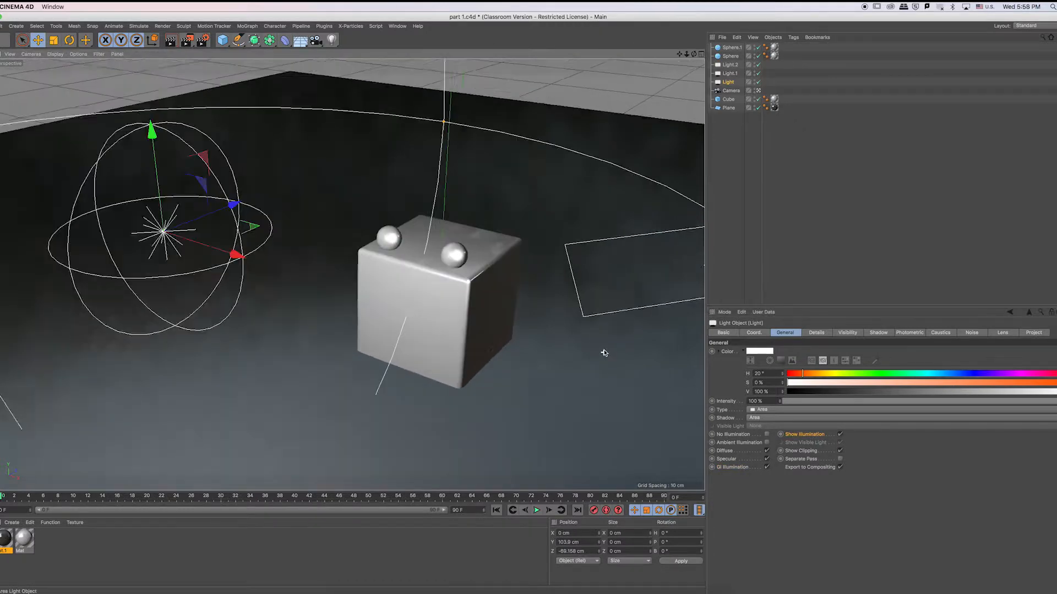
pyautogui.scroll(-6, 604, 353)
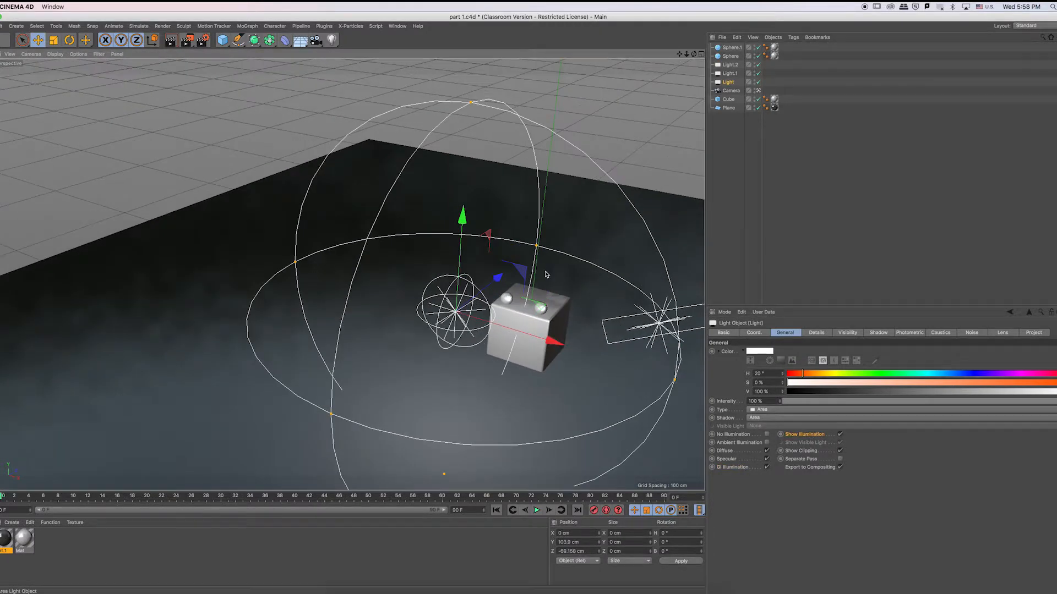
pyautogui.click(841, 435)
pyautogui.click(840, 435)
pyautogui.click(840, 434)
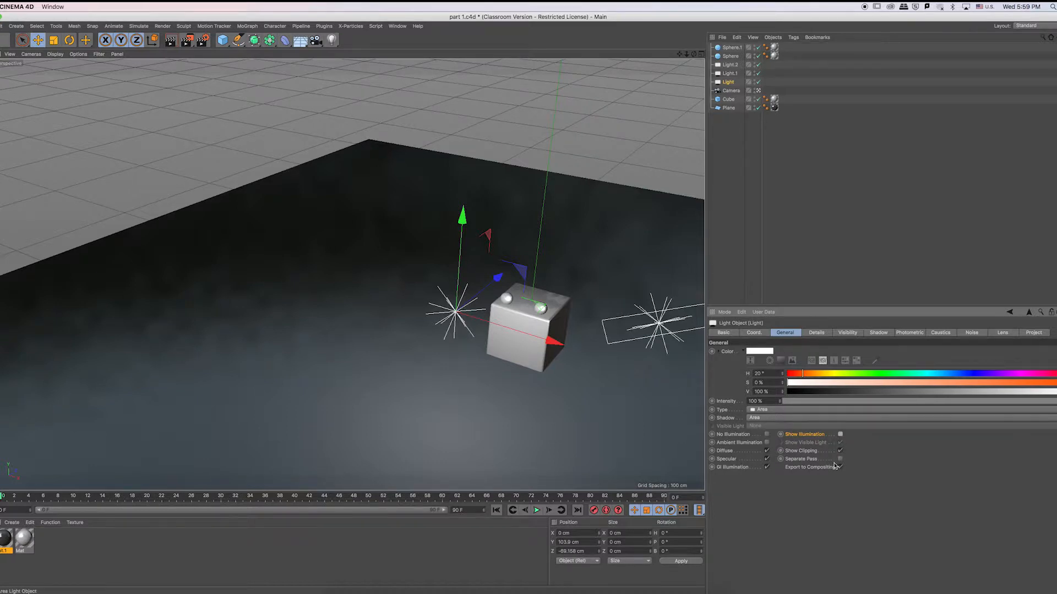
pyautogui.click(840, 435)
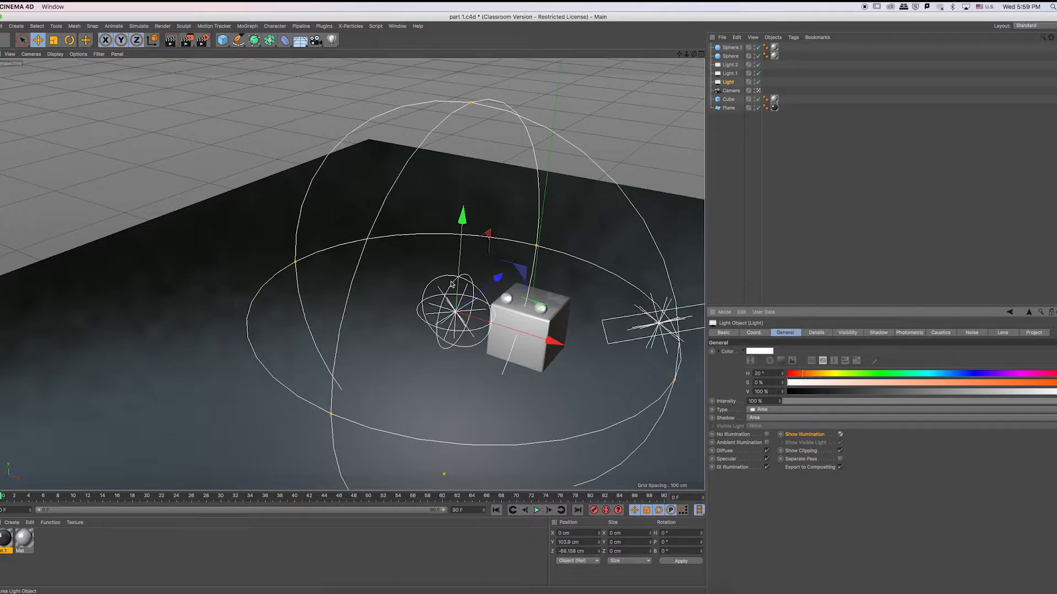
pyautogui.scroll(3, 560, 325)
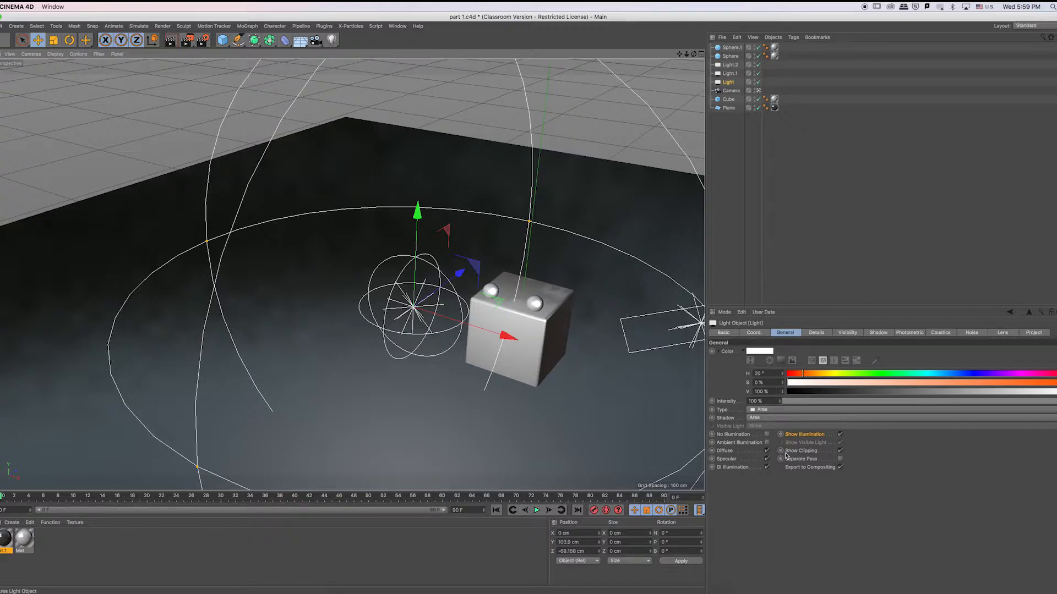
# Display the light's Details settings and view the light and cube from a wider angle
pyautogui.click(793, 335)
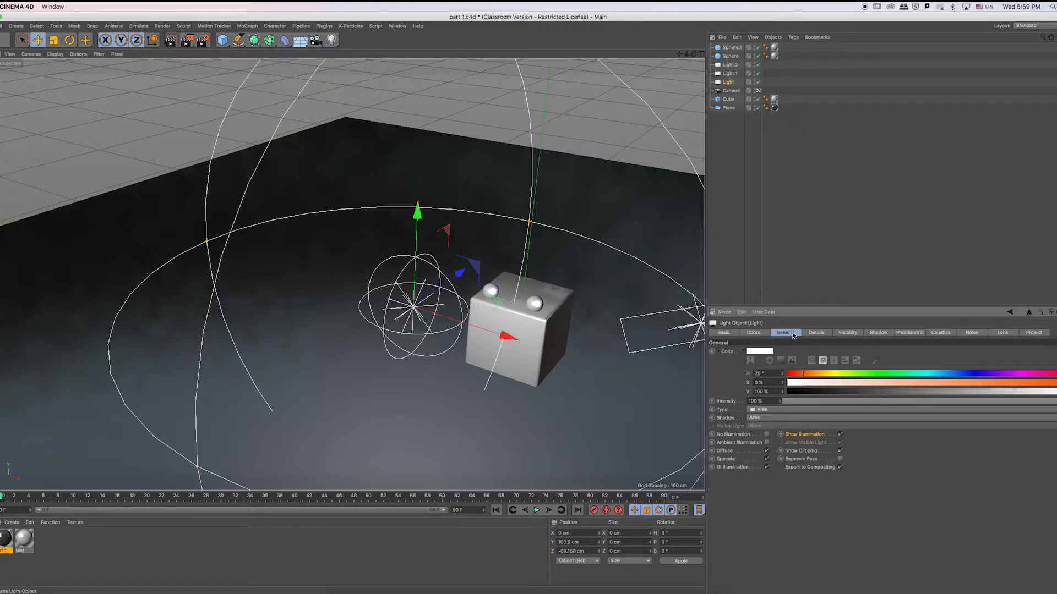
pyautogui.click(821, 334)
pyautogui.click(787, 333)
pyautogui.click(817, 334)
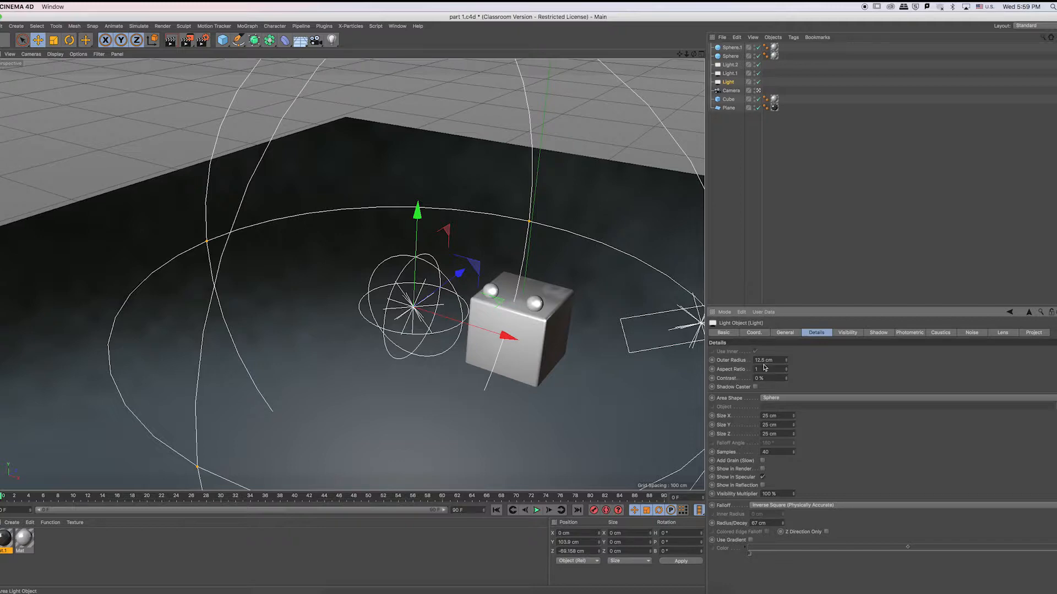
pyautogui.scroll(3, 561, 331)
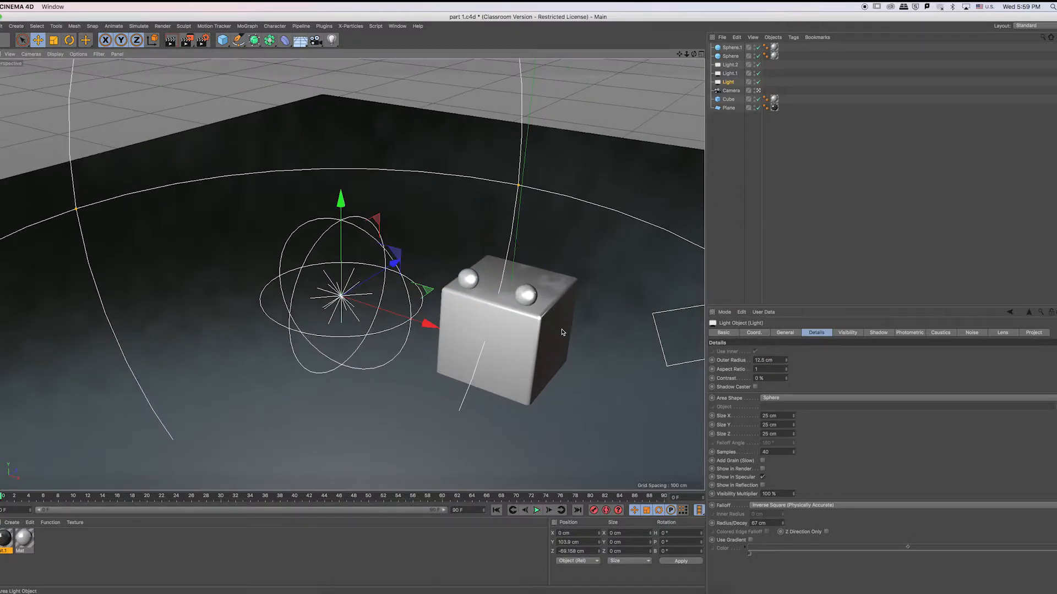
pyautogui.scroll(-5, 561, 330)
pyautogui.keyDown('alt'); pyautogui.moveTo(569, 331); pyautogui.dragTo(509, 303); pyautogui.keyUp('alt')
# Try a different outer radius and an aspect ratio of about 2.04 on the light, undoing each change
pyautogui.moveTo(786, 361); pyautogui.dragTo(786, 278)
pyautogui.press('super+z')
pyautogui.moveTo(786, 369); pyautogui.dragTo(786, 376)
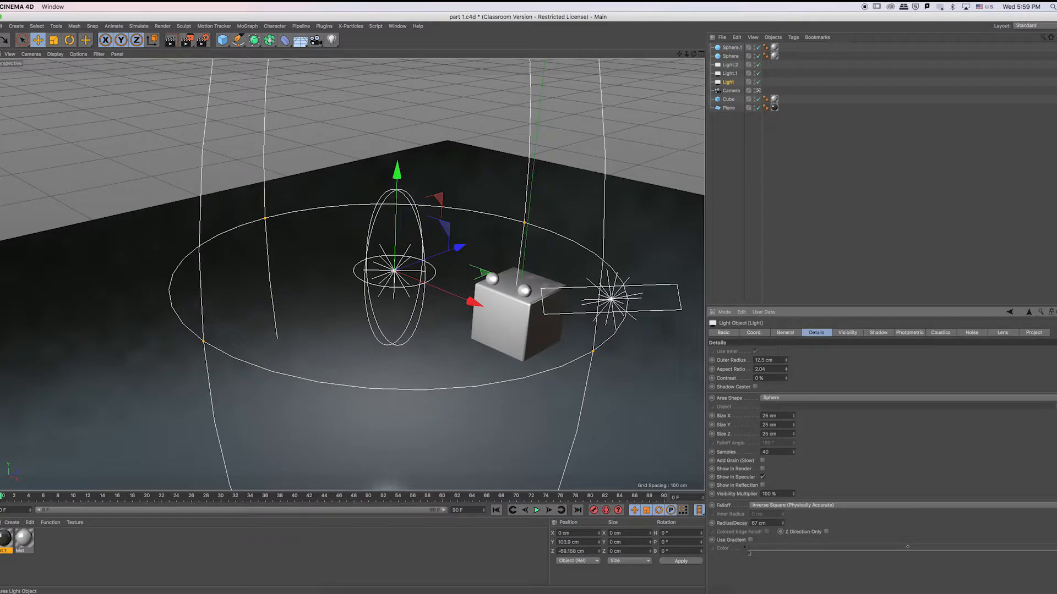
pyautogui.moveTo(786, 370)
pyautogui.mouseDown()
pyautogui.moveTo(785, 356)
pyautogui.moveTo(787, 379)
pyautogui.mouseUp()
pyautogui.press('super+z')
# Raise the light's contrast to about 226 % and reset it to 0 %
pyautogui.moveTo(786, 378); pyautogui.dragTo(786, 377)
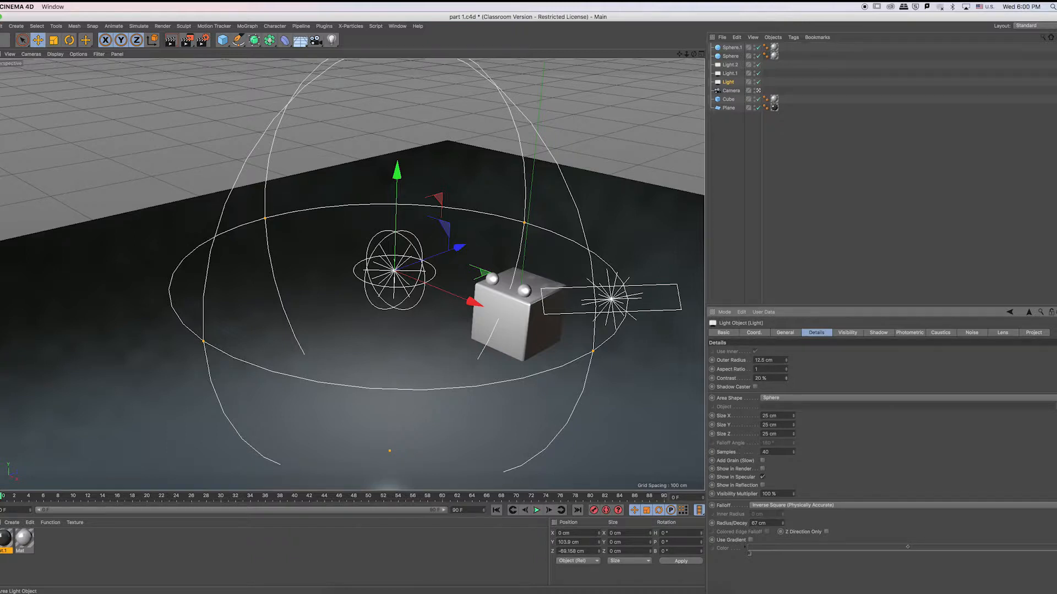
pyautogui.moveTo(786, 378)
pyautogui.mouseDown()
pyautogui.moveTo(786, 400)
pyautogui.moveTo(786, 368)
pyautogui.mouseUp()
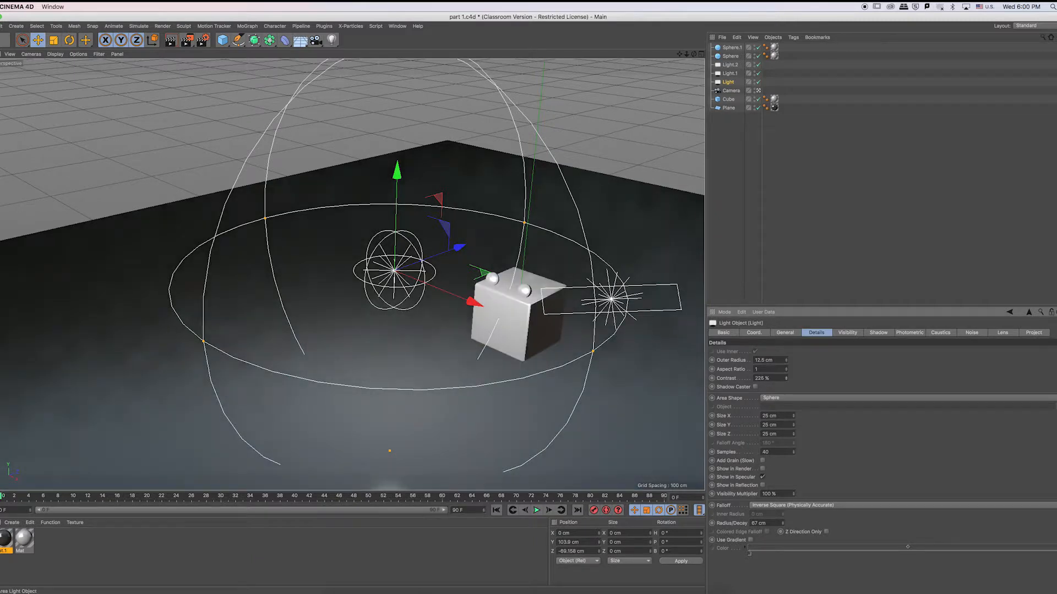
pyautogui.moveTo(786, 369); pyautogui.dragTo(786, 375)
pyautogui.write('0')
pyautogui.press('Return')
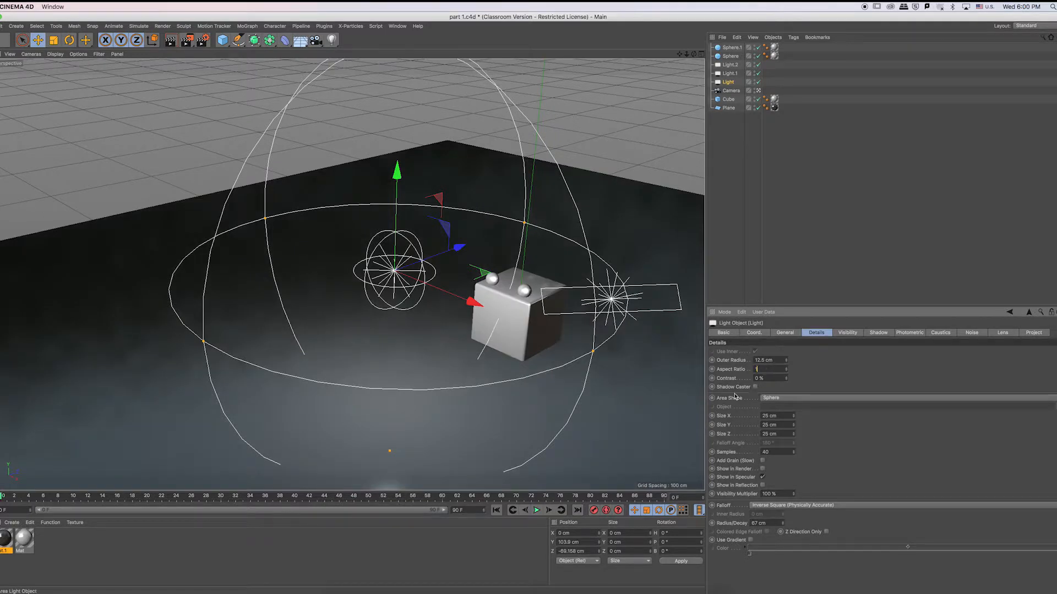
# Try Disc as the light's area shape and change the shape to Object / Spline
pyautogui.click(778, 400)
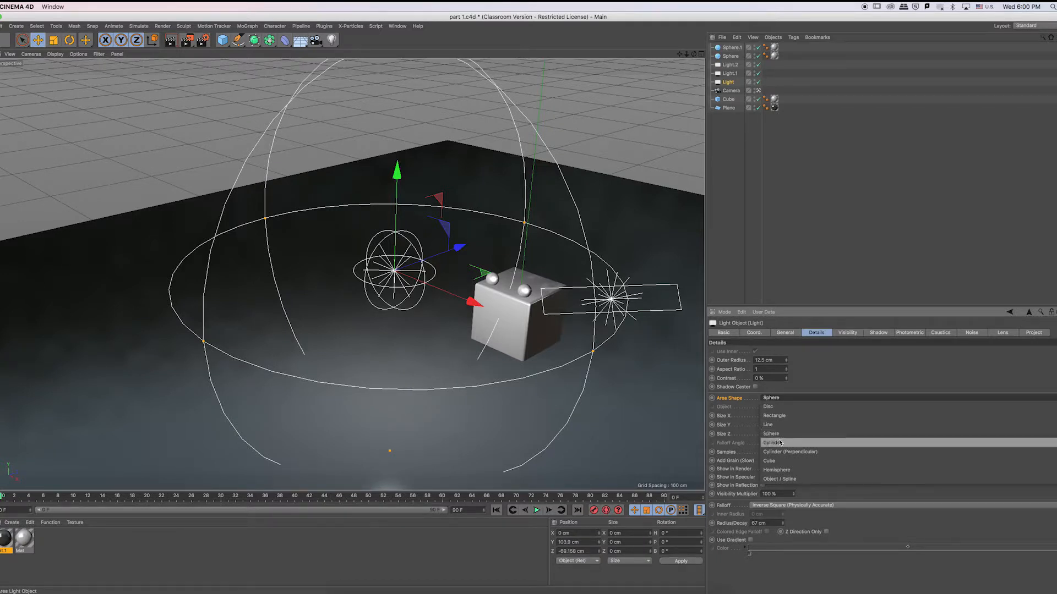
pyautogui.click(790, 409)
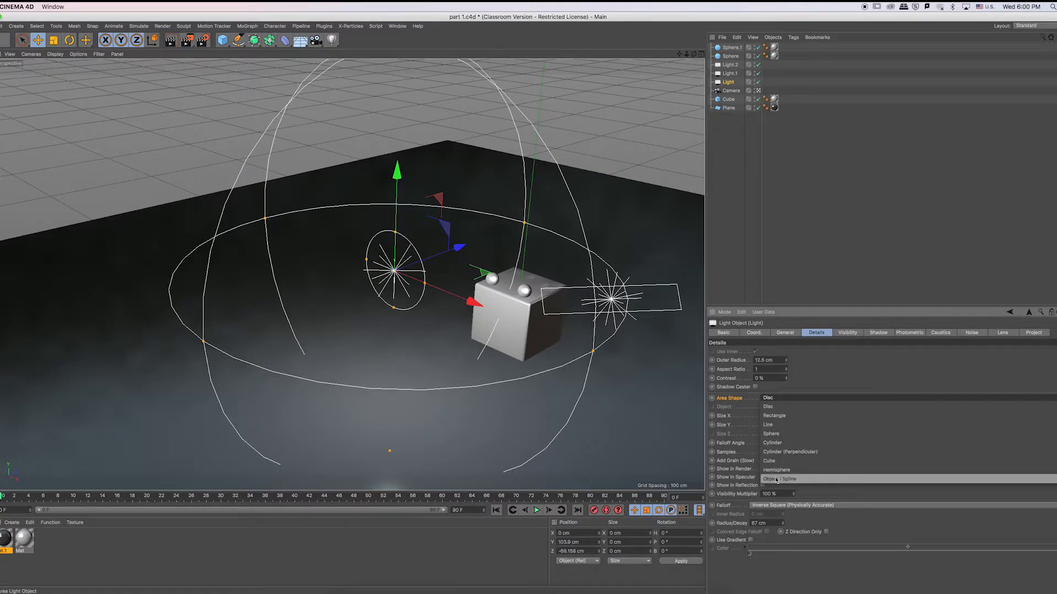
pyautogui.click(806, 483)
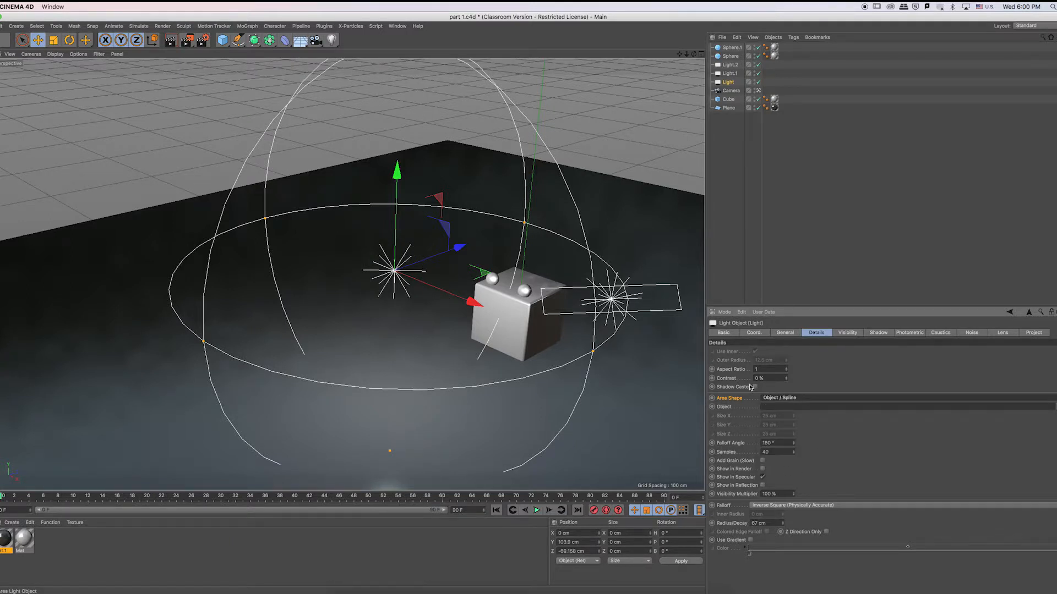
pyautogui.click(780, 398)
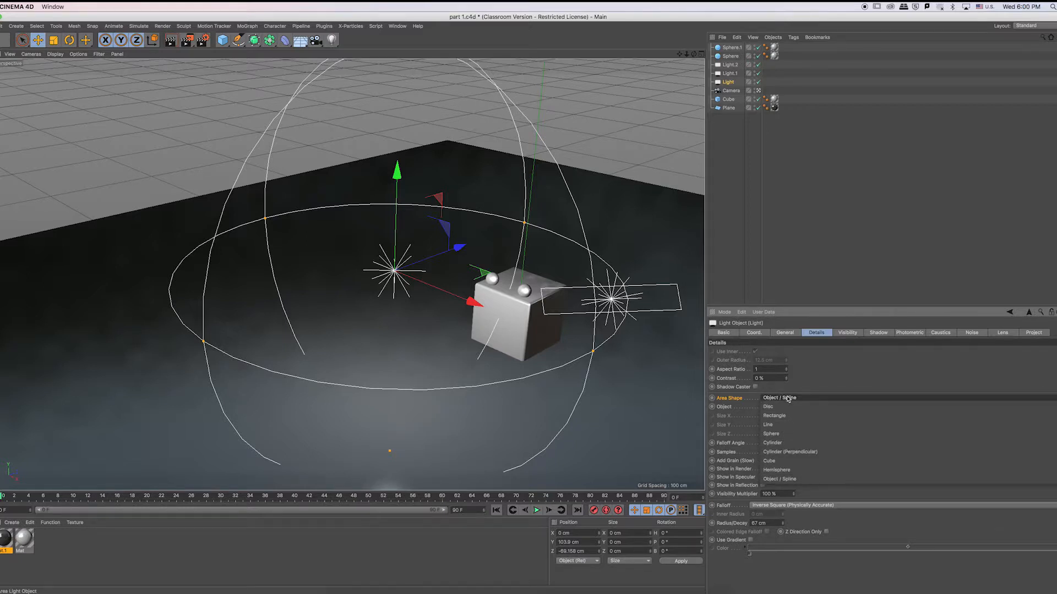
pyautogui.click(788, 398)
# Convert the cube to an editable polygon object and assign it as the light's area shape object
pyautogui.moveTo(728, 100); pyautogui.dragTo(782, 411)
pyautogui.moveTo(729, 100); pyautogui.dragTo(772, 406)
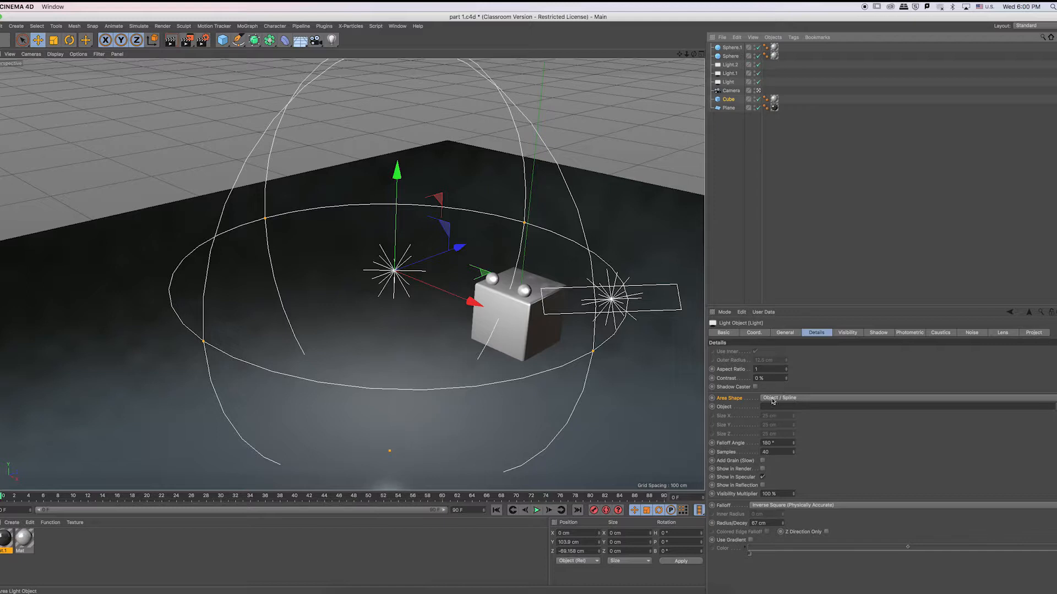
pyautogui.click(729, 103)
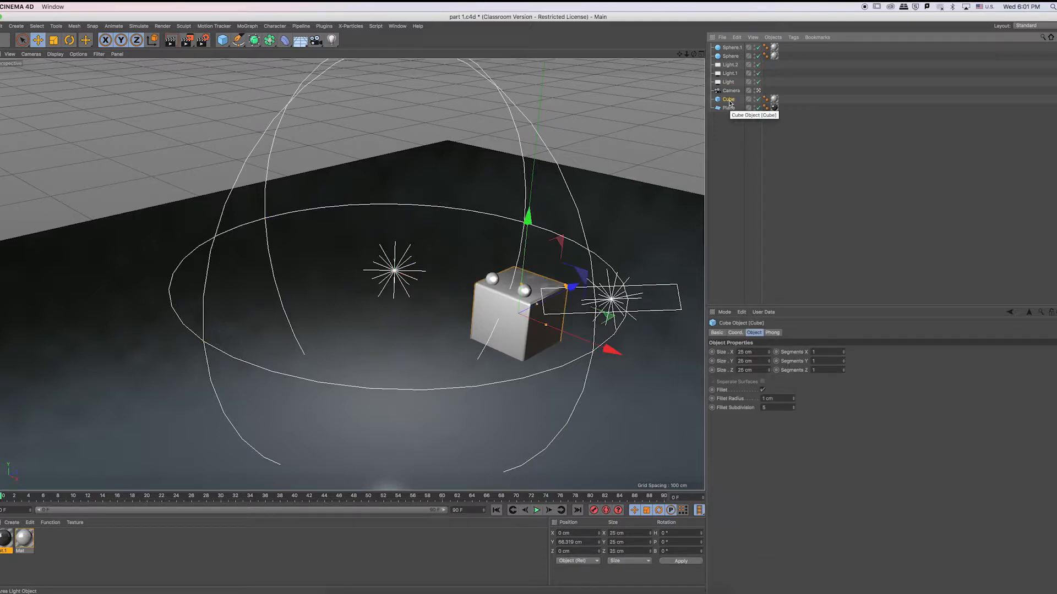
pyautogui.press('c')
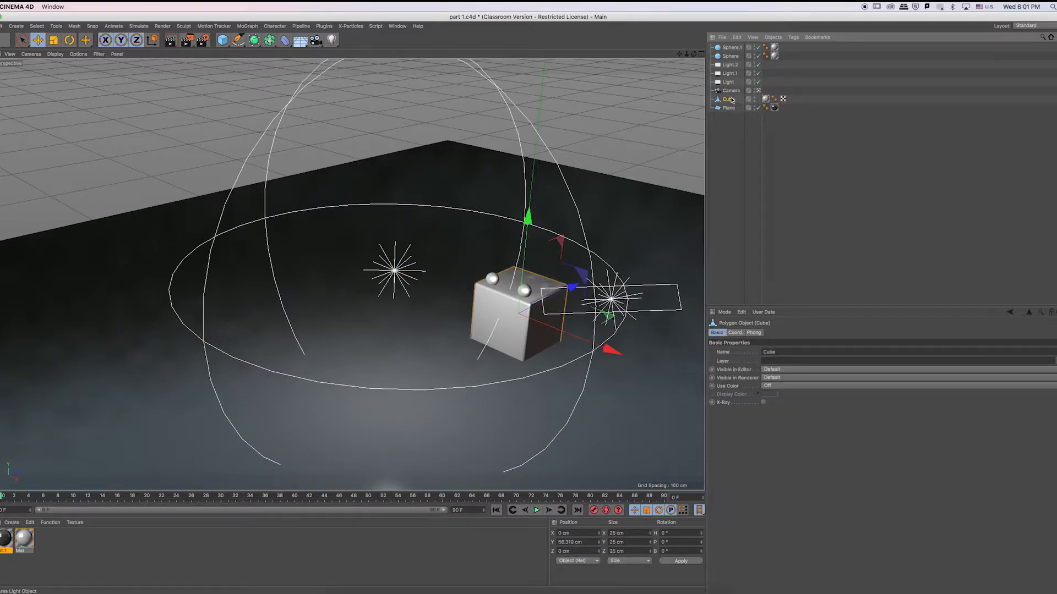
pyautogui.click(729, 82)
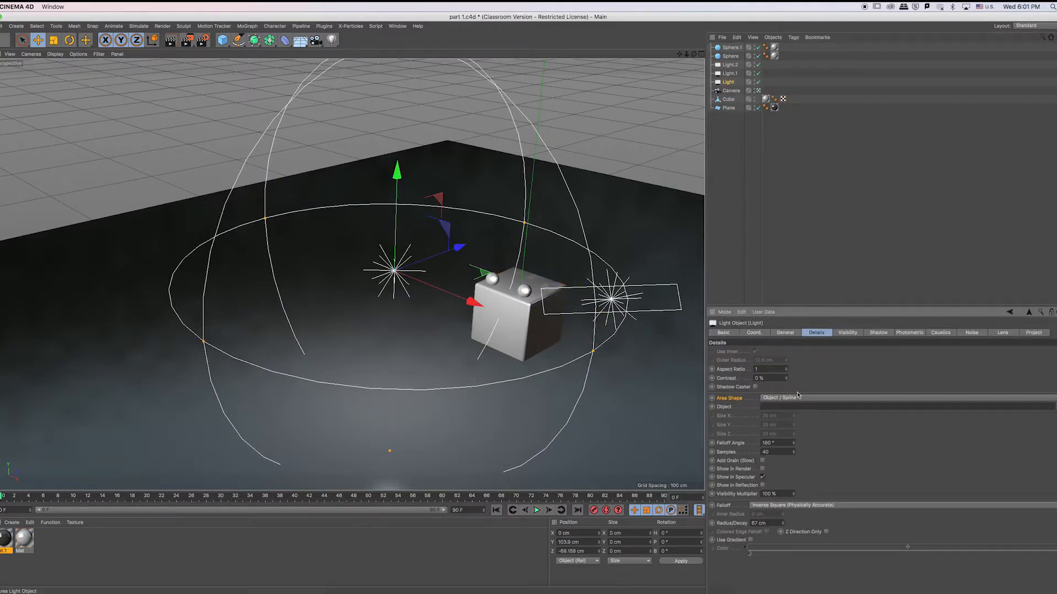
pyautogui.moveTo(737, 99); pyautogui.dragTo(781, 408)
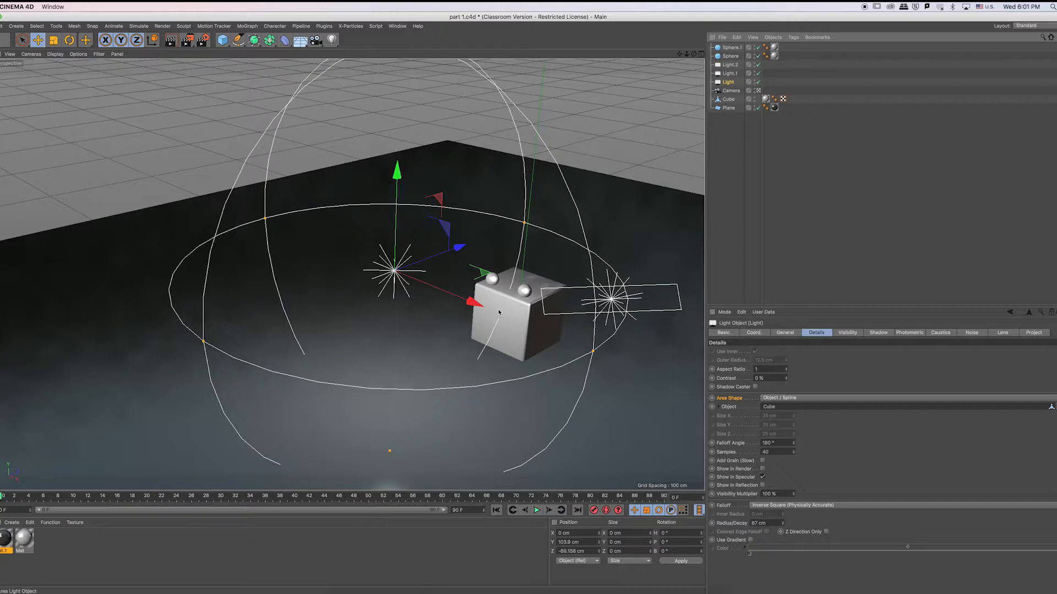
# Change the light's area shape to Sphere
pyautogui.click(550, 282)
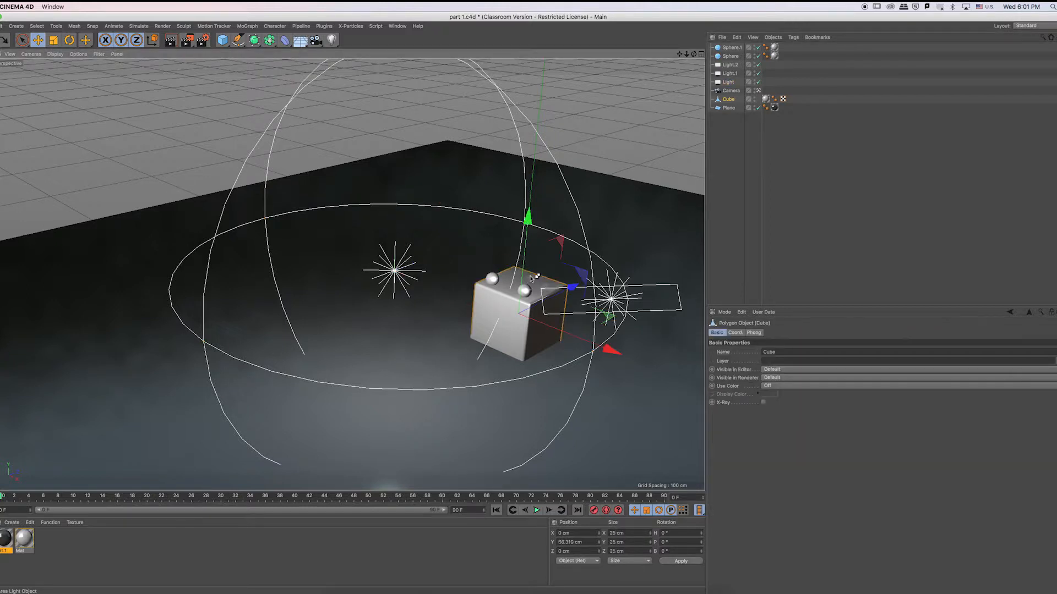
pyautogui.click(729, 82)
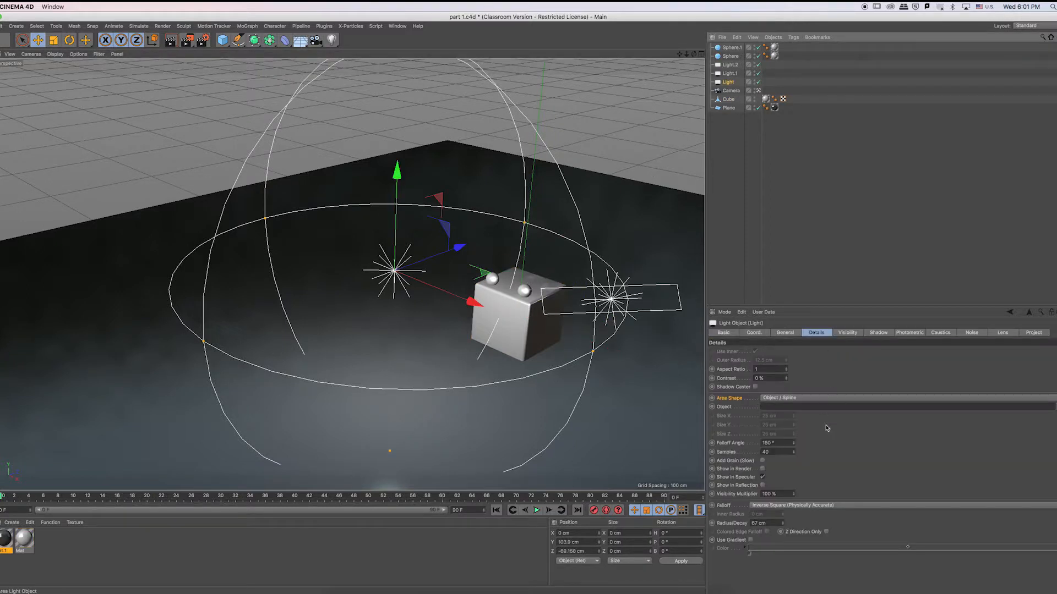
pyautogui.click(802, 400)
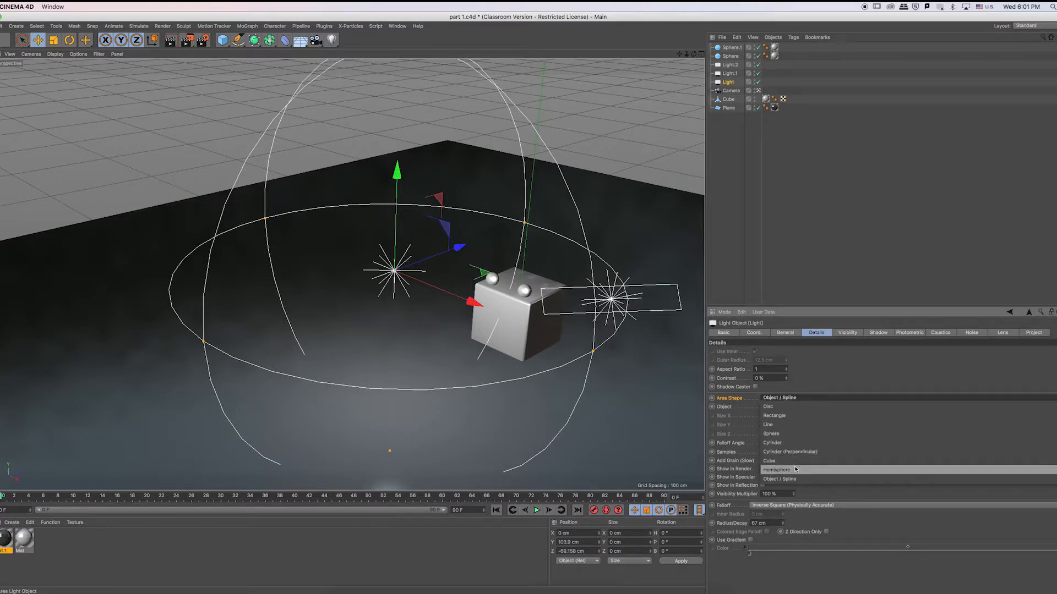
pyautogui.click(786, 434)
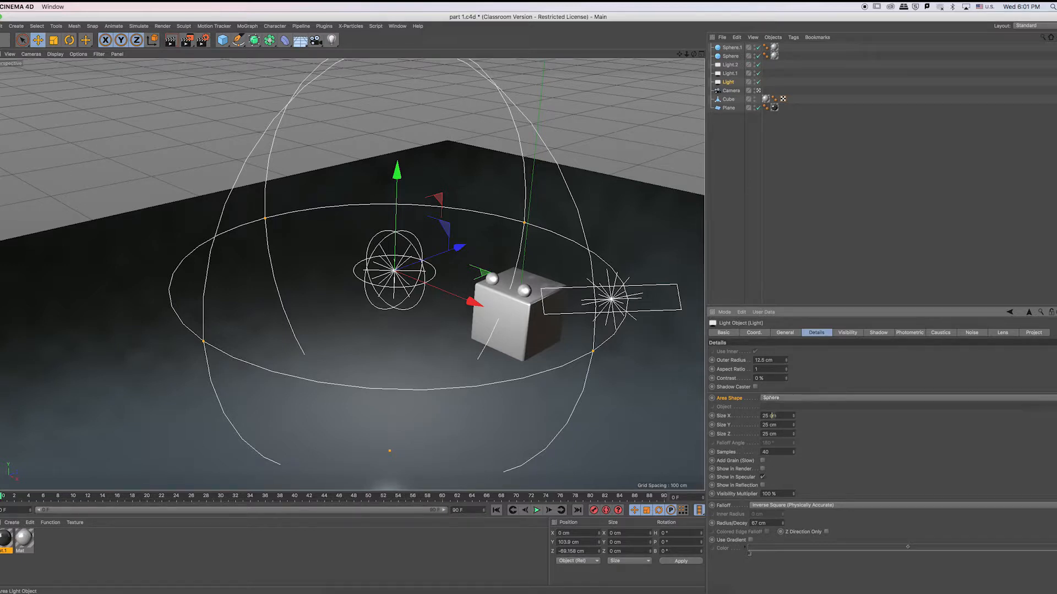
# Try different X, Y and Z sizes for the light's spherical area shape, undoing each change
pyautogui.moveTo(793, 416)
pyautogui.mouseDown()
pyautogui.moveTo(826, 426)
pyautogui.moveTo(793, 435)
pyautogui.moveTo(830, 435)
pyautogui.moveTo(800, 434)
pyautogui.mouseUp()
pyautogui.press('super+z')
pyautogui.press('super+z')
pyautogui.press('super+z')
# Try None as the light's falloff, restore Inverse Square (Physically Accurate), and try a different Radius/Decay
pyautogui.click(764, 508)
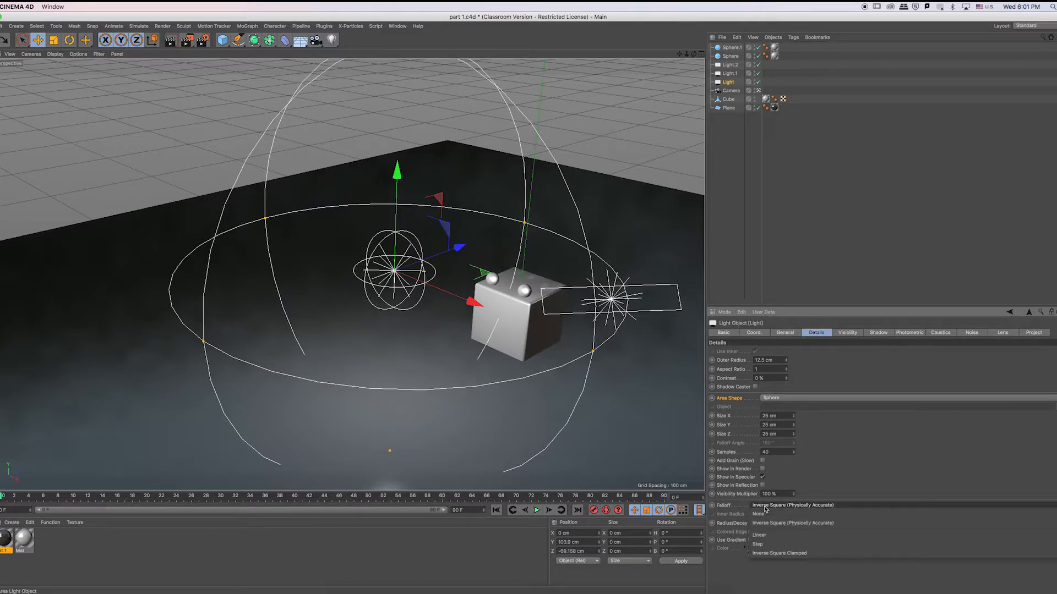
pyautogui.click(766, 507)
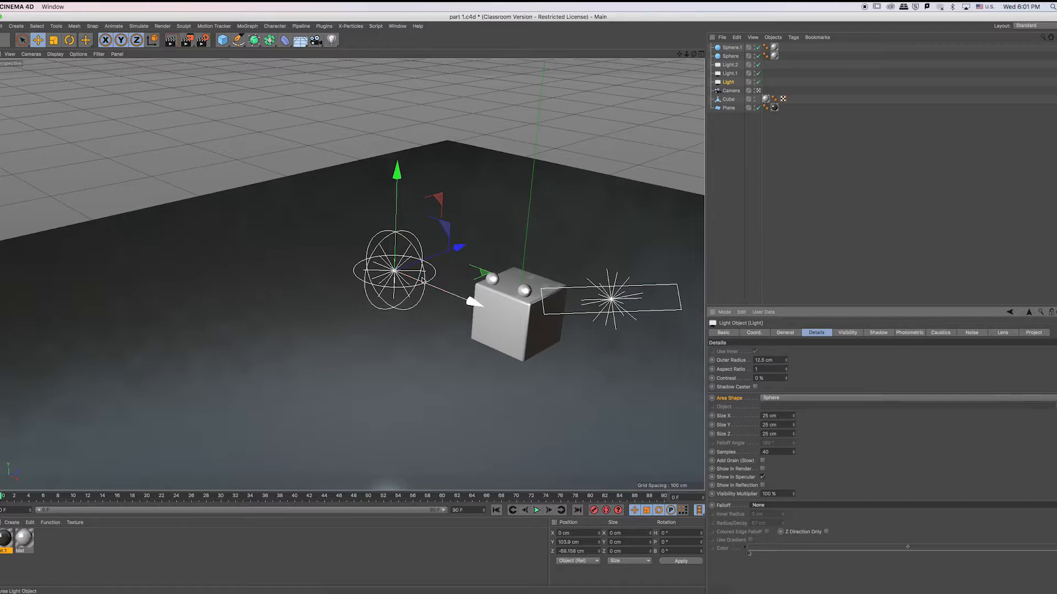
pyautogui.click(778, 505)
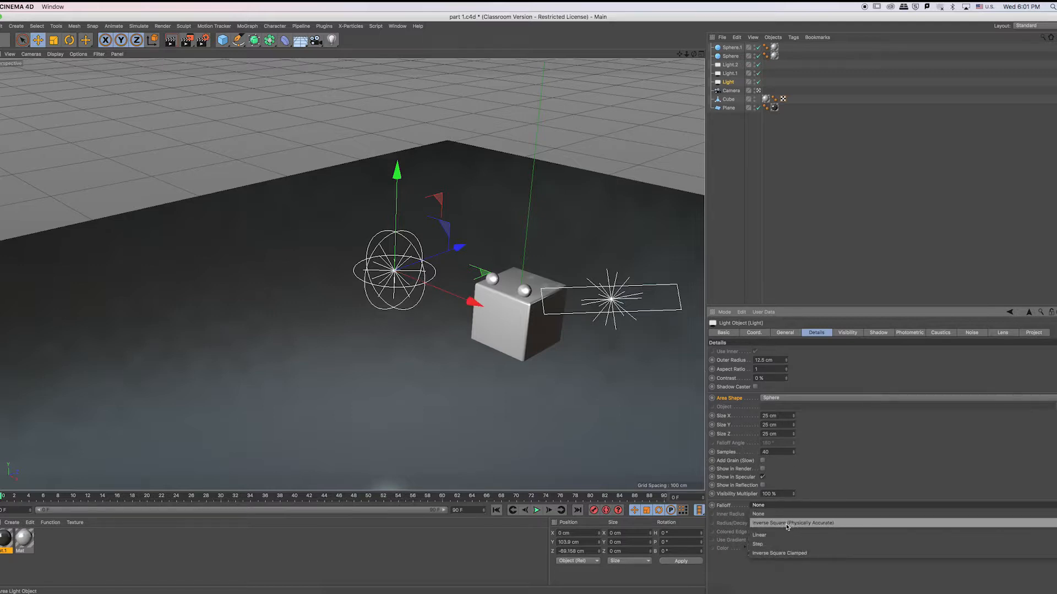
pyautogui.click(823, 525)
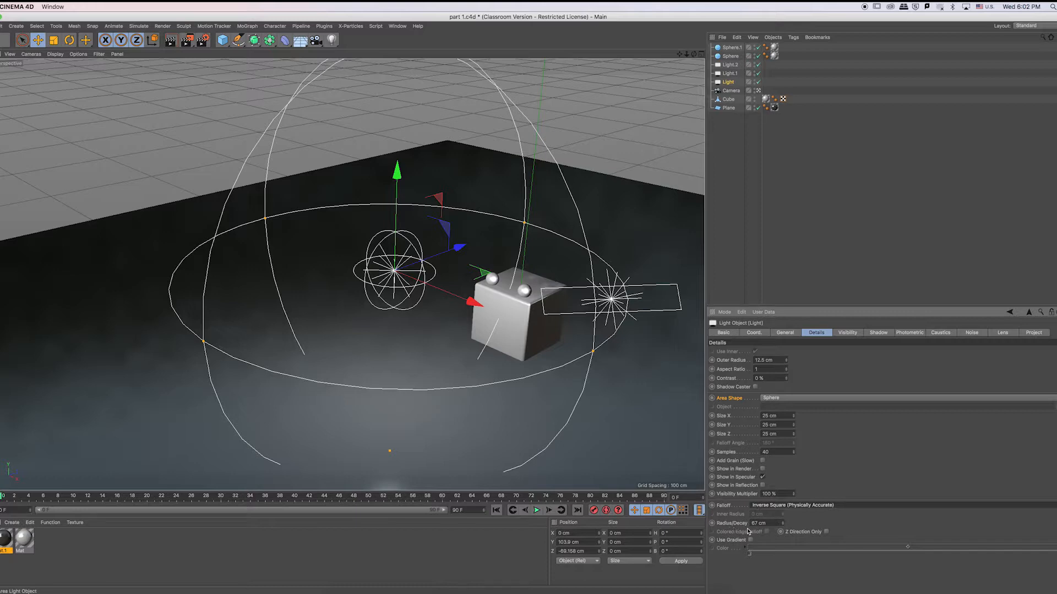
pyautogui.moveTo(783, 525)
pyautogui.mouseDown()
pyautogui.moveTo(783, 567)
pyautogui.moveTo(790, 527)
pyautogui.mouseUp()
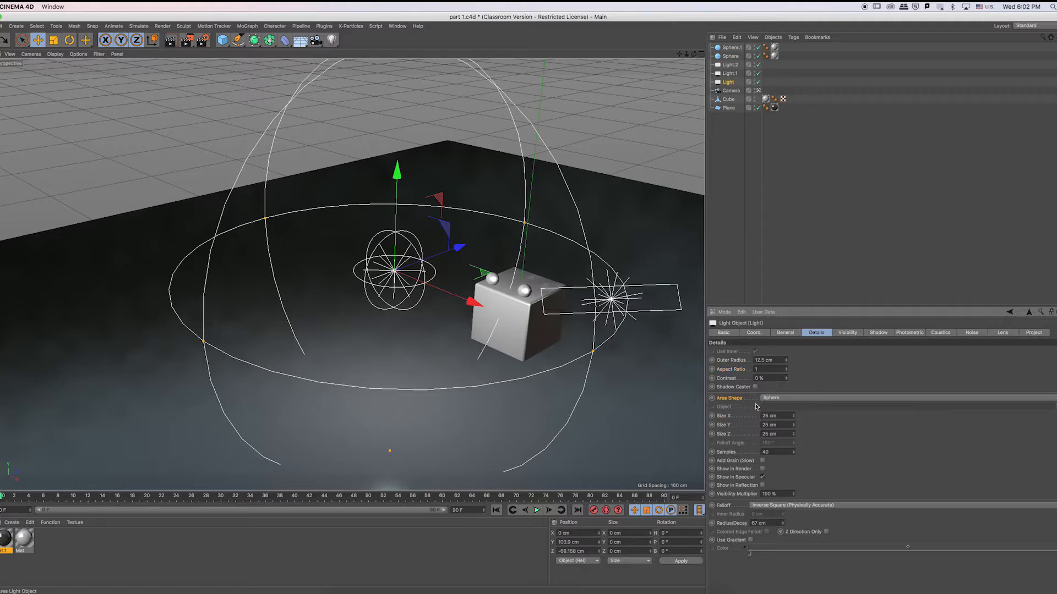
pyautogui.click(774, 400)
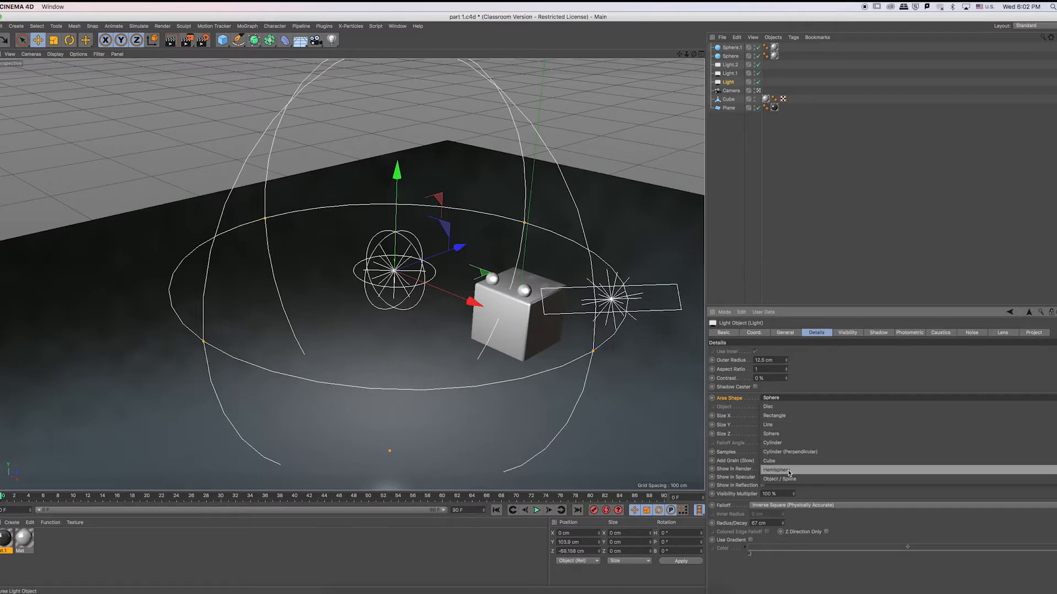
pyautogui.click(797, 521)
pyautogui.click(764, 506)
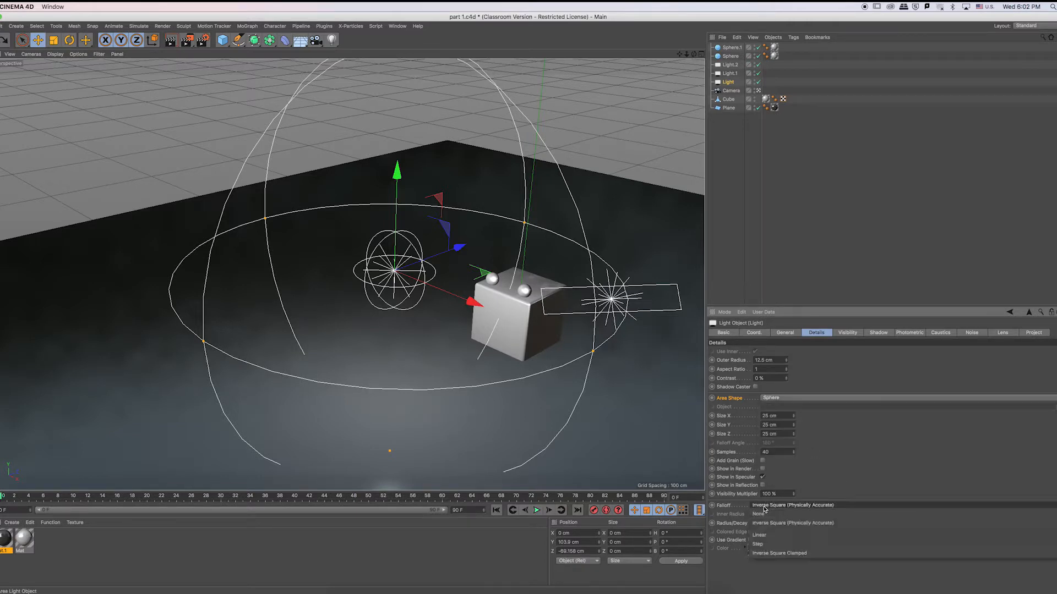
pyautogui.click(724, 532)
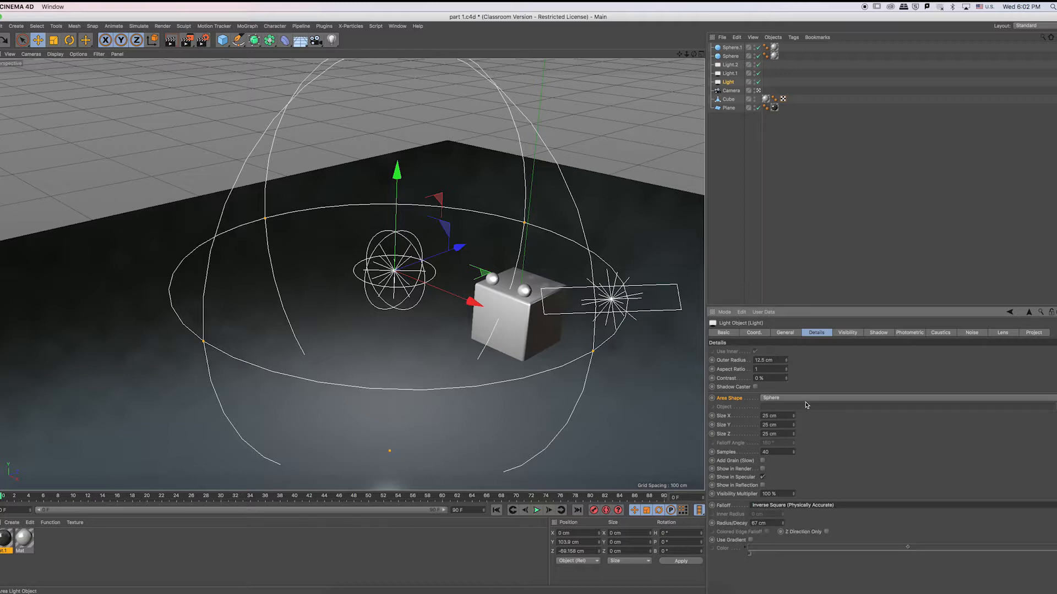
# Select Area as the light's shadow type
pyautogui.click(880, 334)
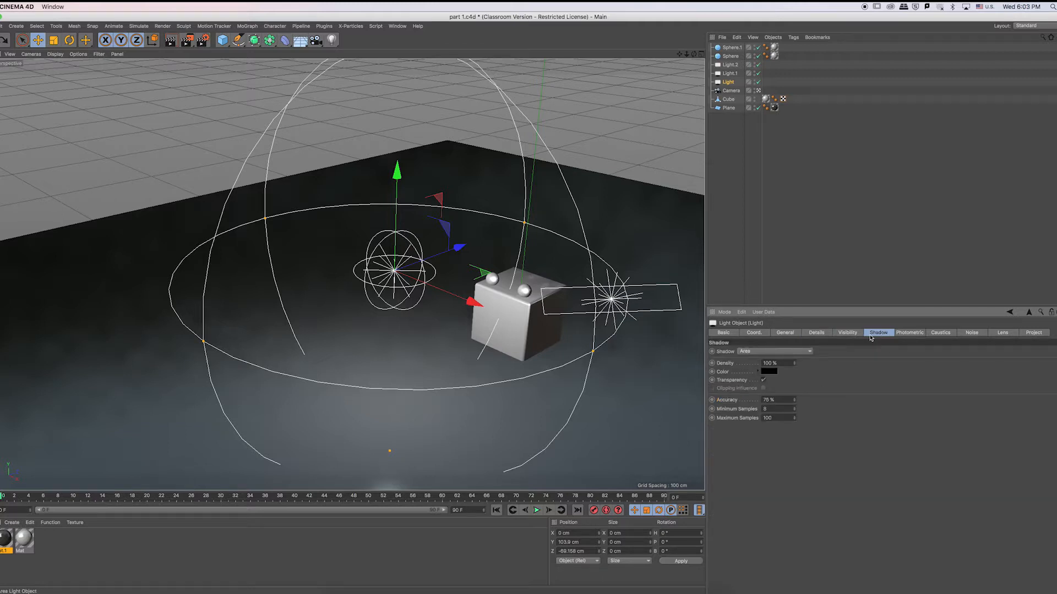
pyautogui.click(794, 353)
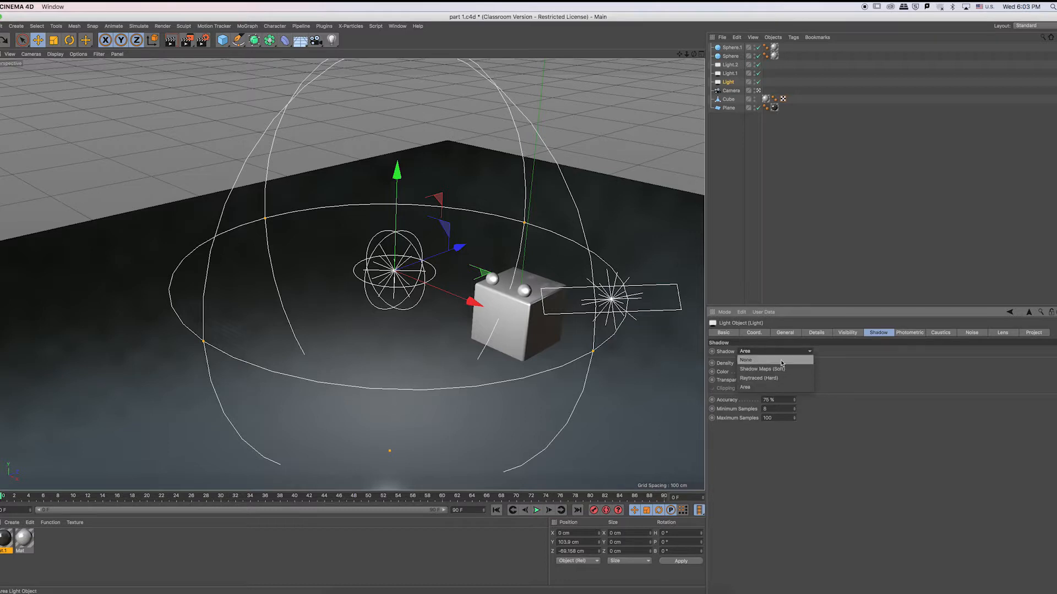
pyautogui.click(780, 390)
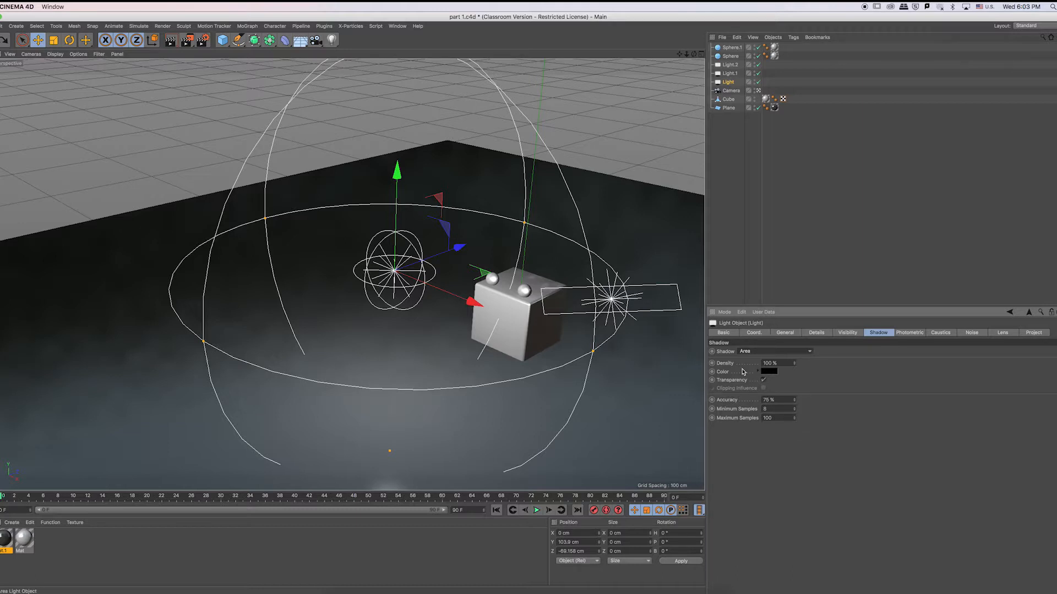
# Try a different shadow density and a teal shadow color of H 167°, S 55 %, V 57 %, discarding both changes
pyautogui.moveTo(794, 364); pyautogui.dragTo(795, 352)
pyautogui.press('super+z')
pyautogui.click(772, 372)
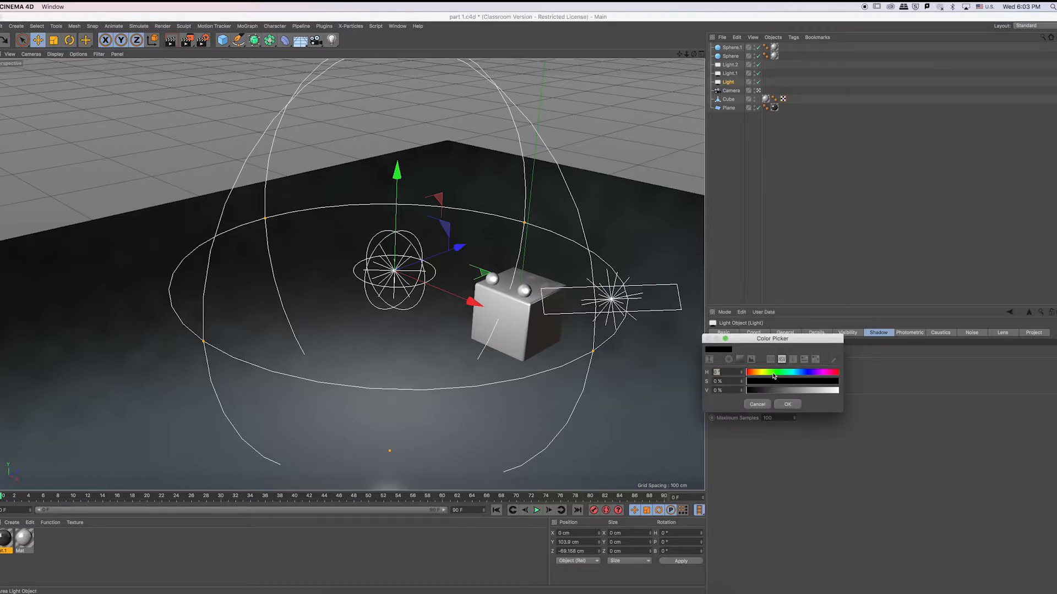
pyautogui.click(789, 372)
pyautogui.click(797, 381)
pyautogui.click(798, 391)
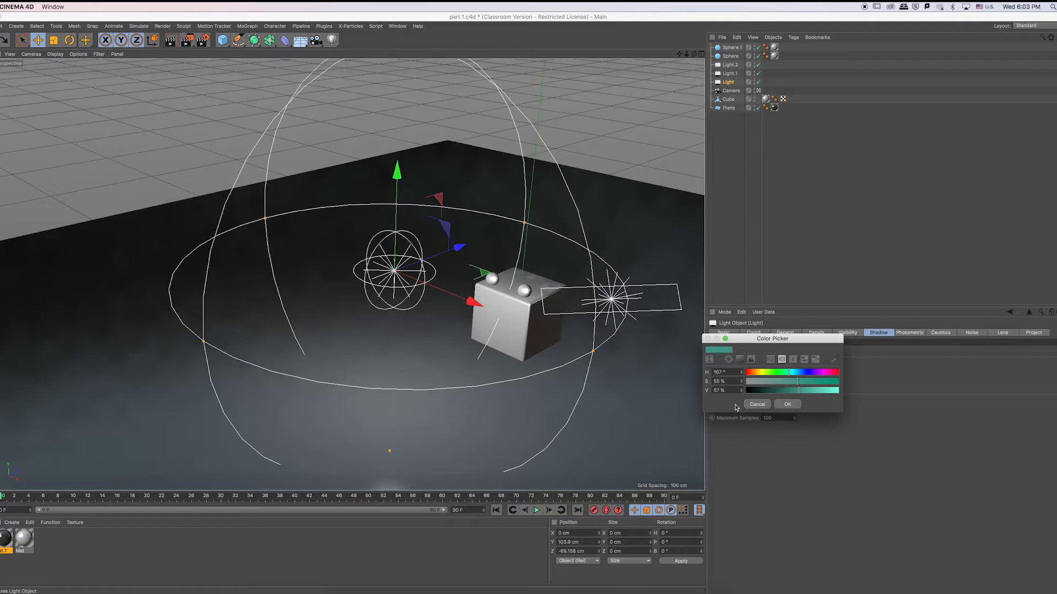
pyautogui.click(757, 405)
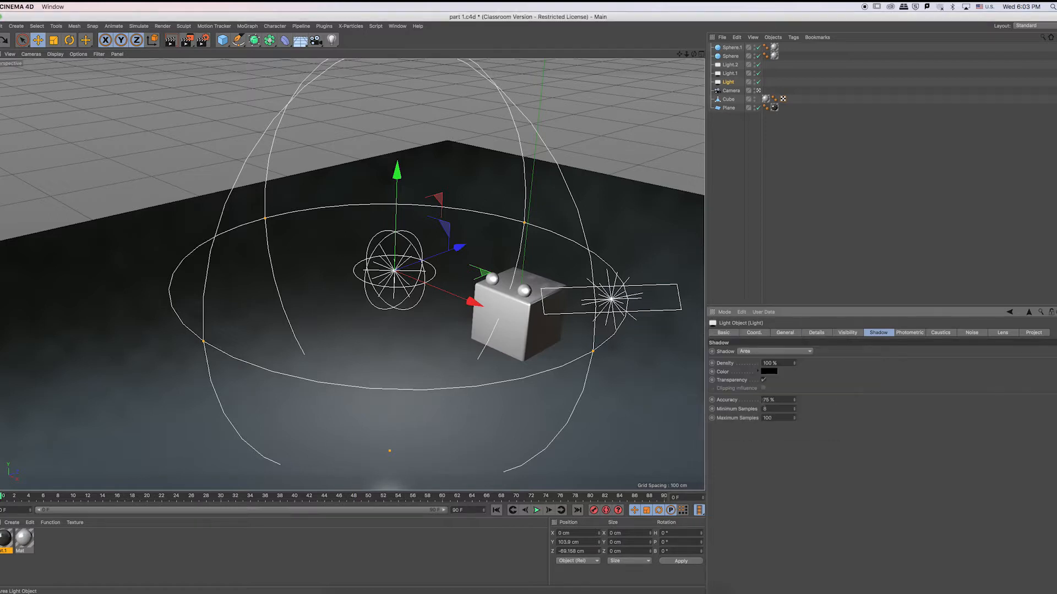
# Review the light's shadow transparency, accuracy and sample settings, along with its General, Details, Caustics and Lens settings
pyautogui.click(763, 380)
pyautogui.moveTo(732, 402); pyautogui.dragTo(737, 422)
pyautogui.click(773, 409)
pyautogui.click(764, 333)
pyautogui.click(784, 333)
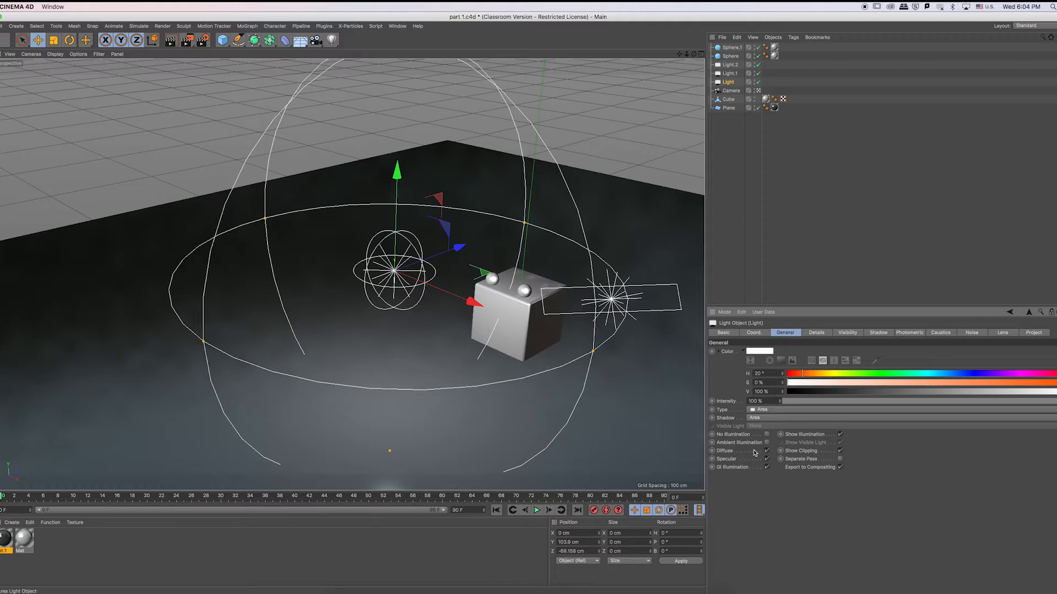
pyautogui.click(818, 338)
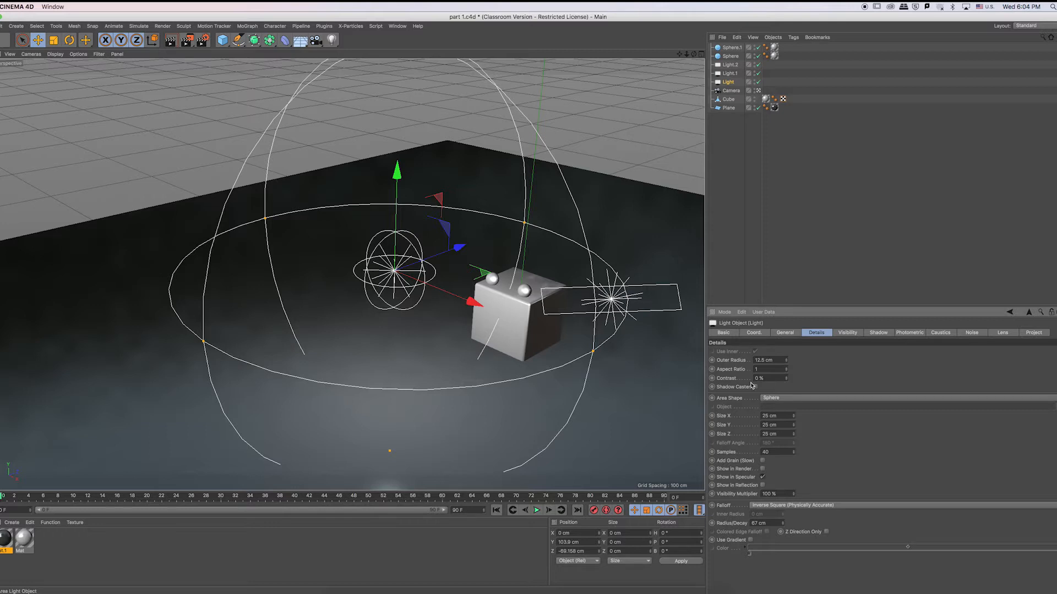
pyautogui.click(878, 333)
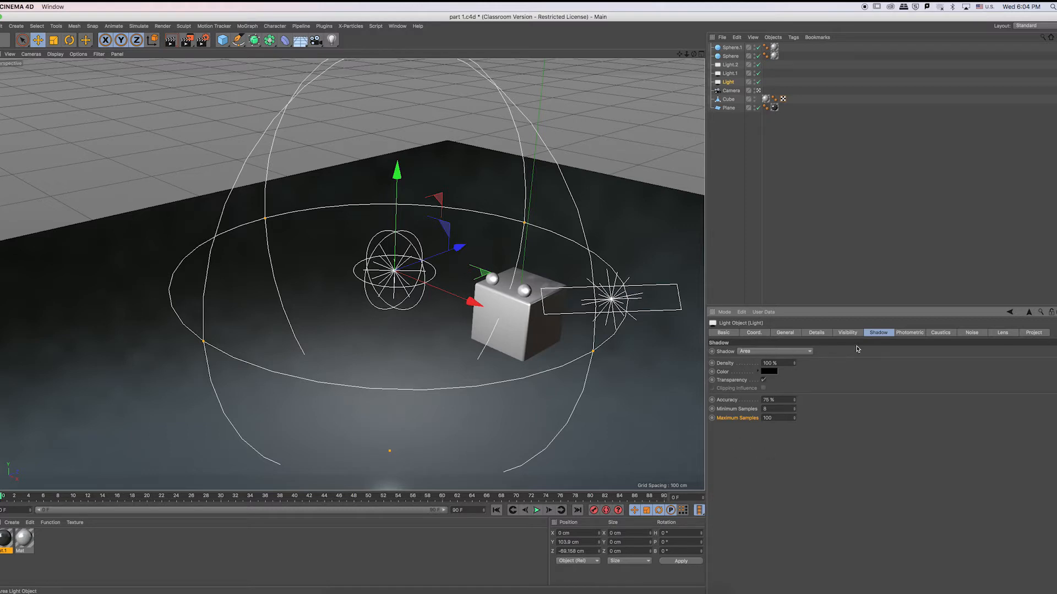
pyautogui.click(817, 333)
pyautogui.click(878, 333)
pyautogui.click(947, 334)
pyautogui.click(1005, 334)
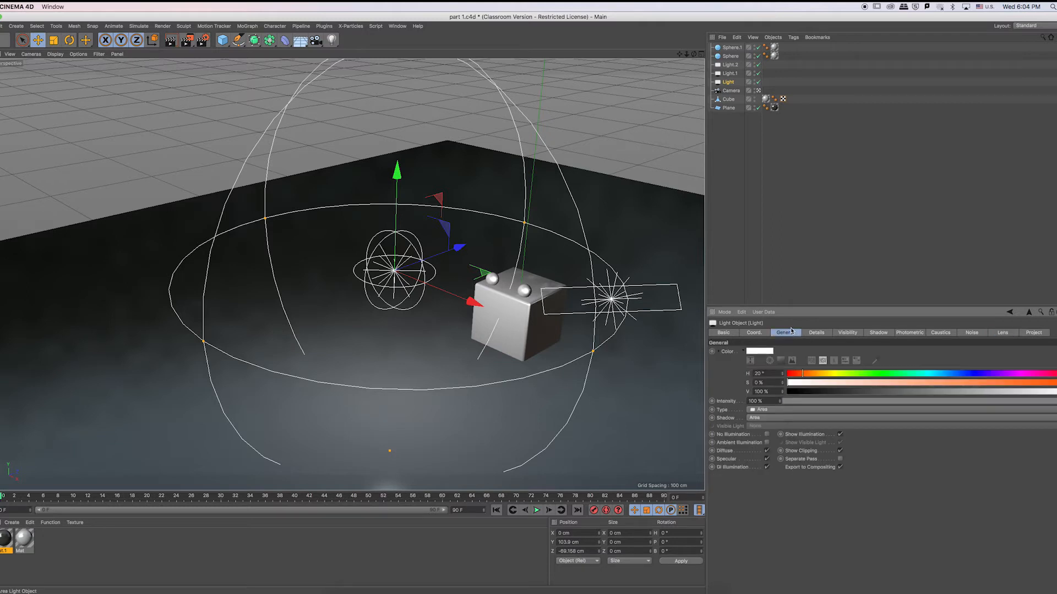
# Render a close-up view of the cube and the two spheres to check the lighting and shadows
pyautogui.click(719, 134)
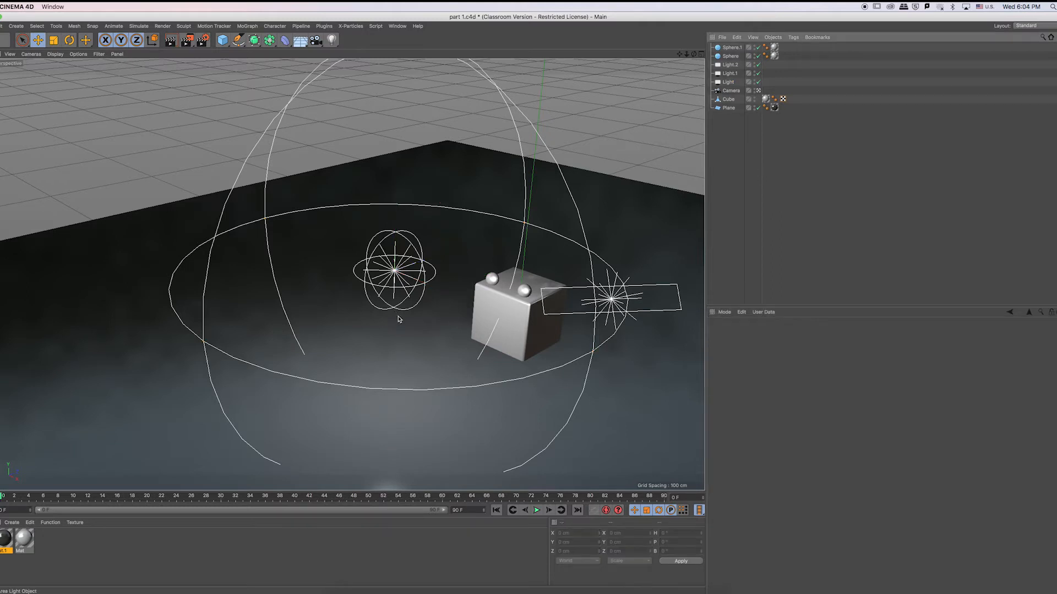
pyautogui.scroll(-3, 450, 330)
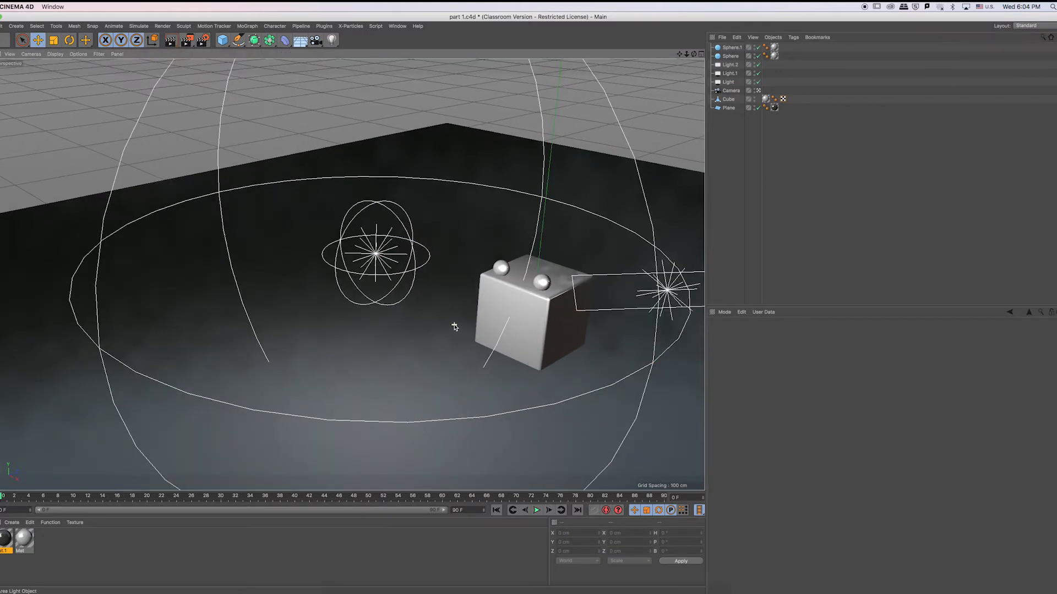
pyautogui.keyDown('alt'); pyautogui.moveTo(491, 326); pyautogui.dragTo(512, 317); pyautogui.keyUp('alt')
pyautogui.keyDown('alt'); pyautogui.moveTo(512, 317); pyautogui.dragTo(413, 311, button='middle'); pyautogui.keyUp('alt')
pyautogui.scroll(4, 450, 310)
pyautogui.scroll(6, 451, 310)
pyautogui.keyDown('alt'); pyautogui.moveTo(412, 310); pyautogui.dragTo(417, 316); pyautogui.keyUp('alt')
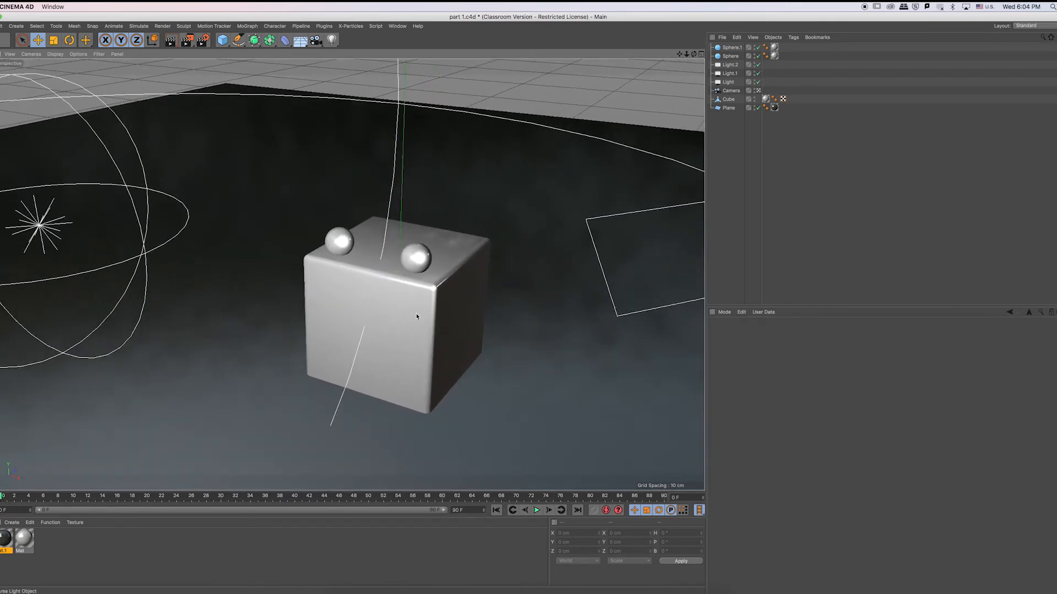
pyautogui.click(728, 82)
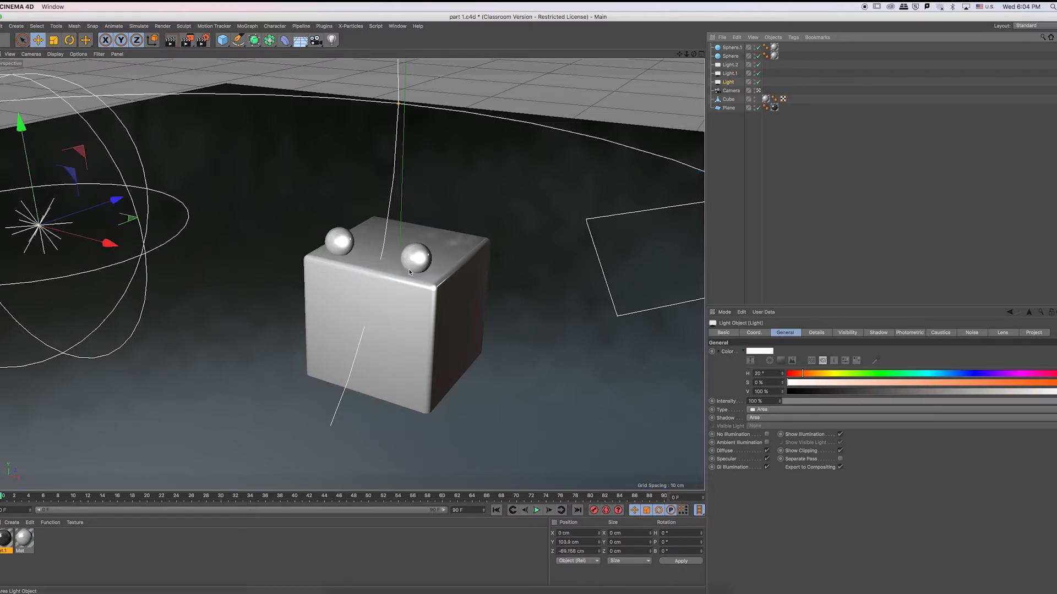
pyautogui.scroll(5, 436, 282)
pyautogui.scroll(-3, 436, 282)
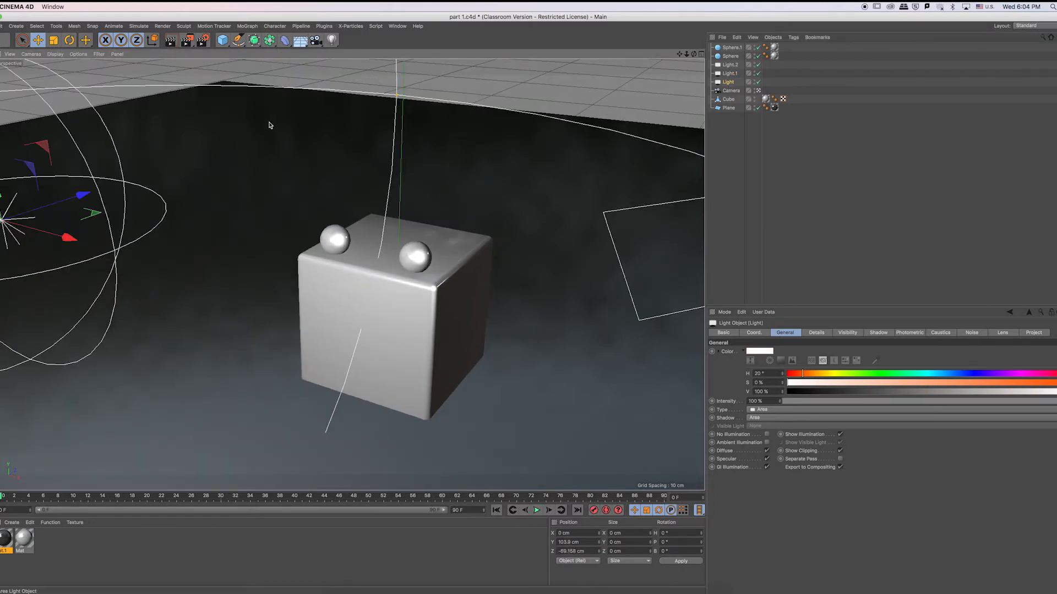
pyautogui.click(170, 42)
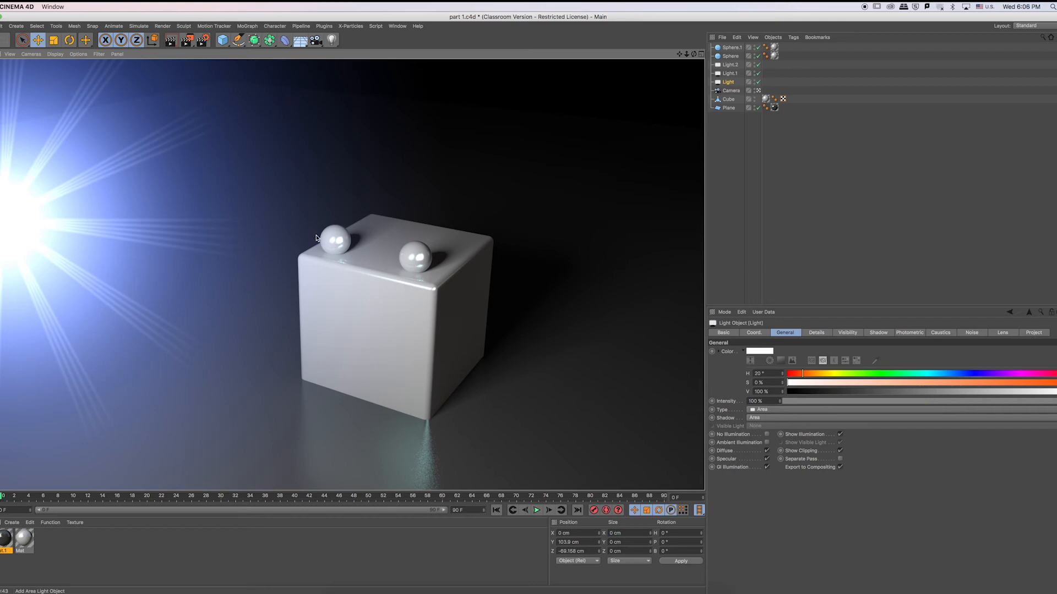
# Examine the cube, spheres and surrounding lights in the scene from several distances and angles
pyautogui.click(509, 323)
pyautogui.scroll(2, 518, 305)
pyautogui.scroll(-6, 518, 306)
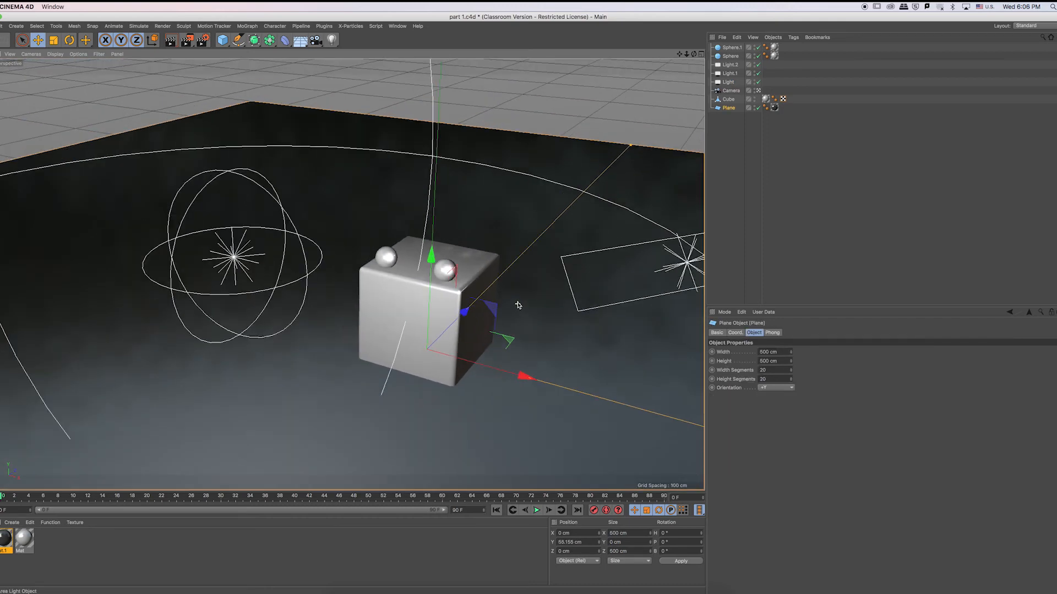
pyautogui.keyDown('alt'); pyautogui.moveTo(547, 297); pyautogui.dragTo(468, 280, button='middle'); pyautogui.keyUp('alt')
pyautogui.scroll(-3, 467, 279)
pyautogui.scroll(-5, 425, 283)
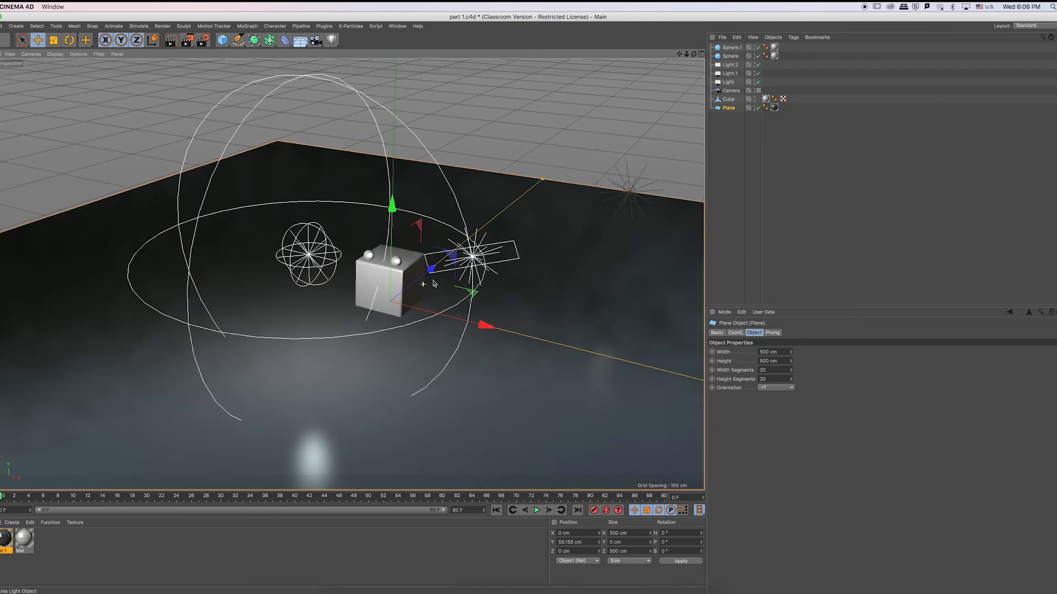
pyautogui.scroll(5, 432, 281)
pyautogui.moveTo(409, 283)
pyautogui.keyDown('alt'); pyautogui.mouseDown()
pyautogui.moveTo(483, 277)
pyautogui.moveTo(424, 291)
pyautogui.mouseUp(); pyautogui.keyUp('alt')
pyautogui.scroll(3, 431, 288)
pyautogui.scroll(-5, 431, 288)
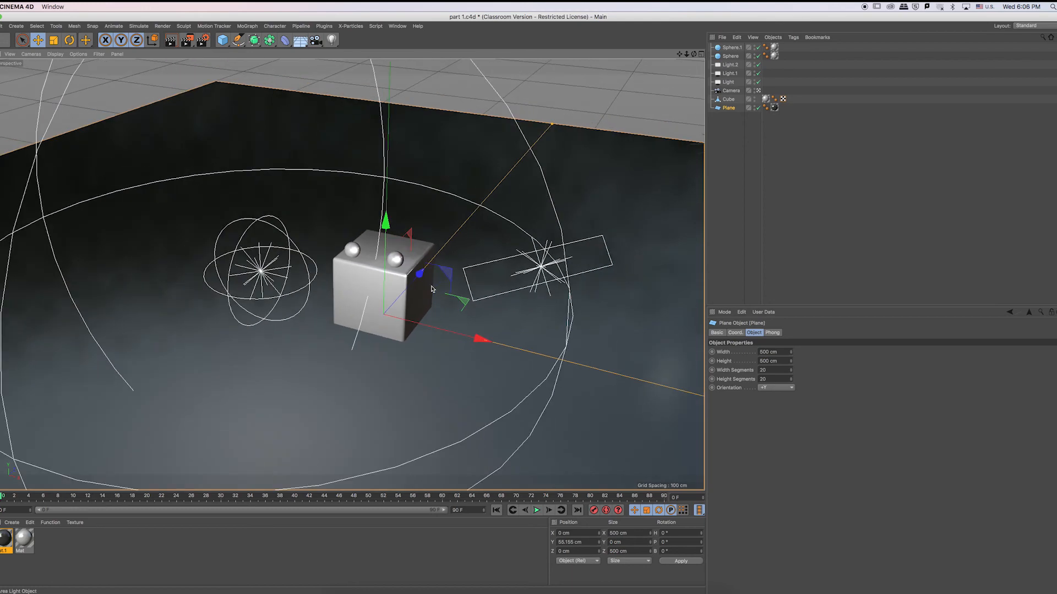
pyautogui.scroll(5, 434, 281)
pyautogui.scroll(-3, 435, 300)
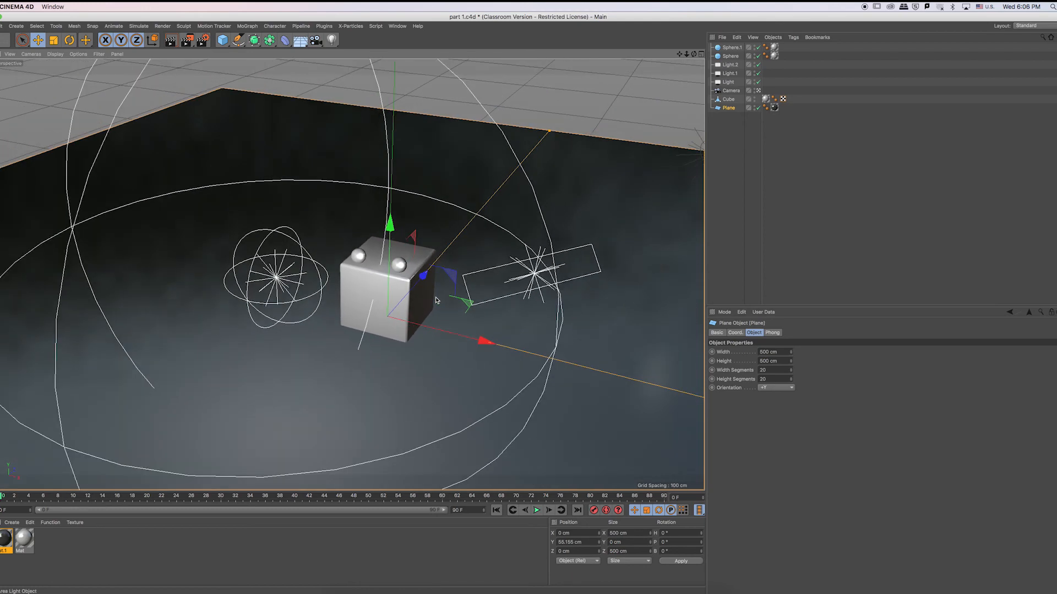
pyautogui.keyDown('alt'); pyautogui.moveTo(436, 300); pyautogui.dragTo(284, 330); pyautogui.keyUp('alt')
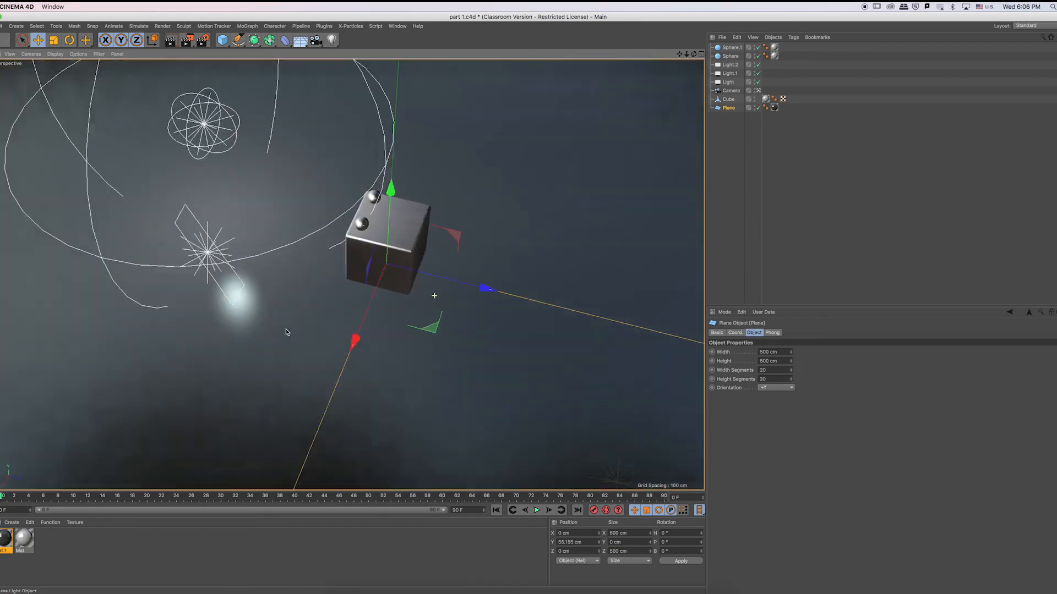